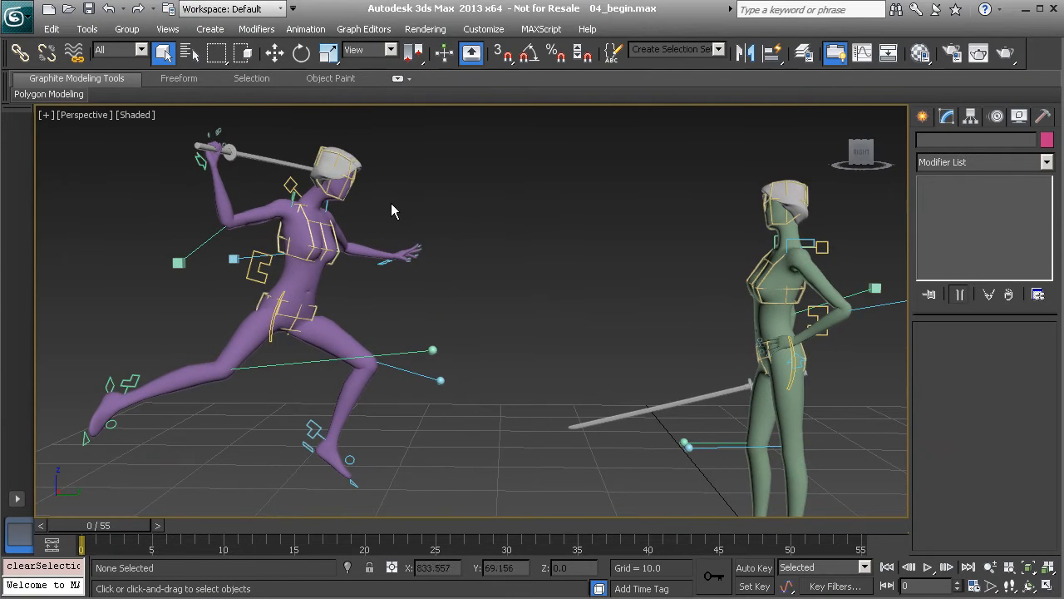
- Set the default in/out tangent type for new keys to stepped
middle_click_drag(462, 225, 549, 327, "alt")
middle_click_drag(513, 260, 526, 282, "alt")
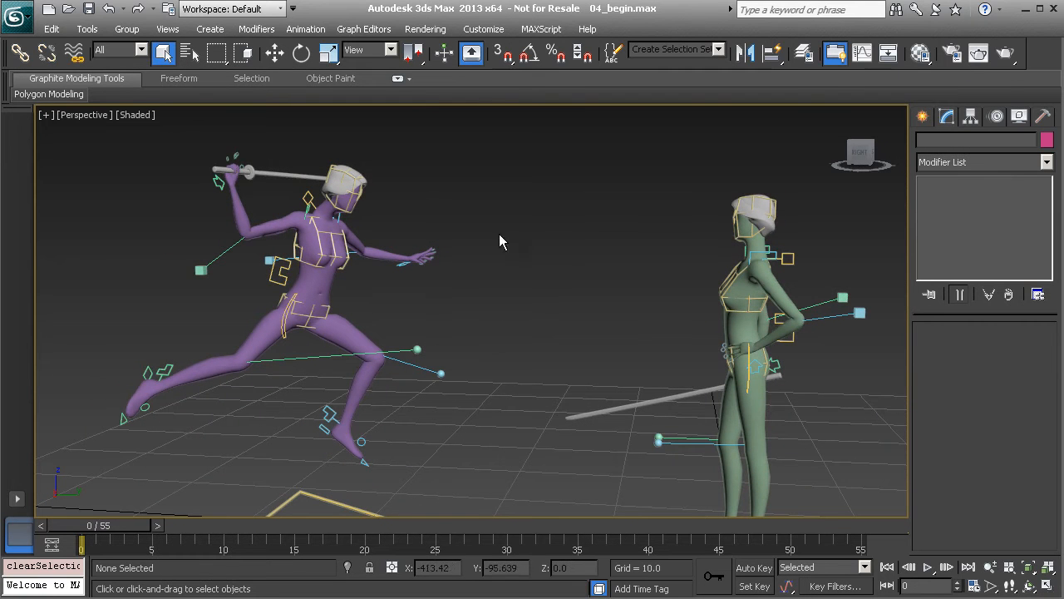
middle_click_drag(540, 275, 549, 298, "alt")
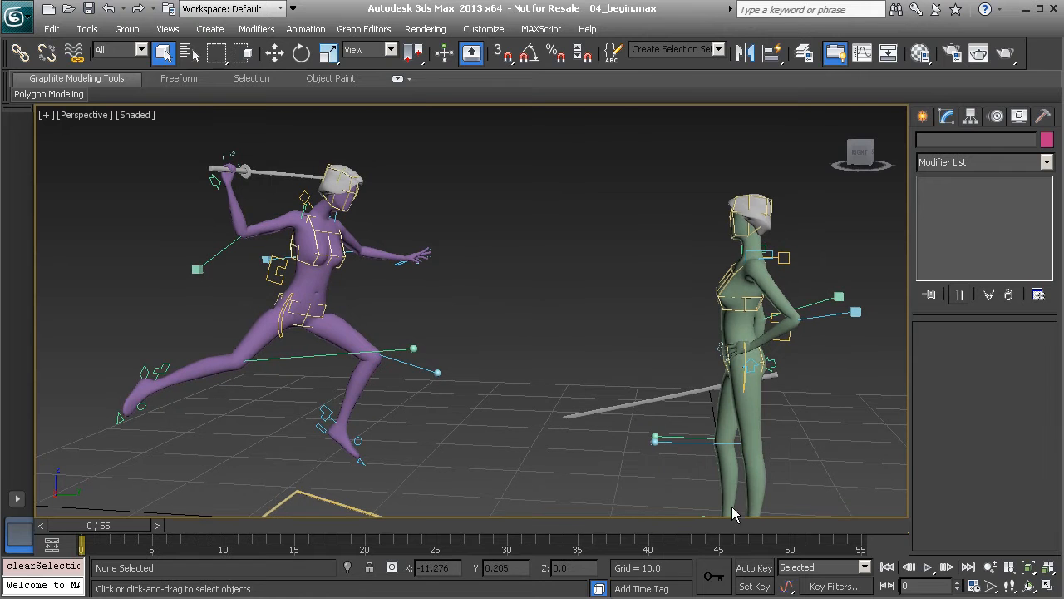
left_click(788, 586)
left_click_drag(787, 586, 792, 505)
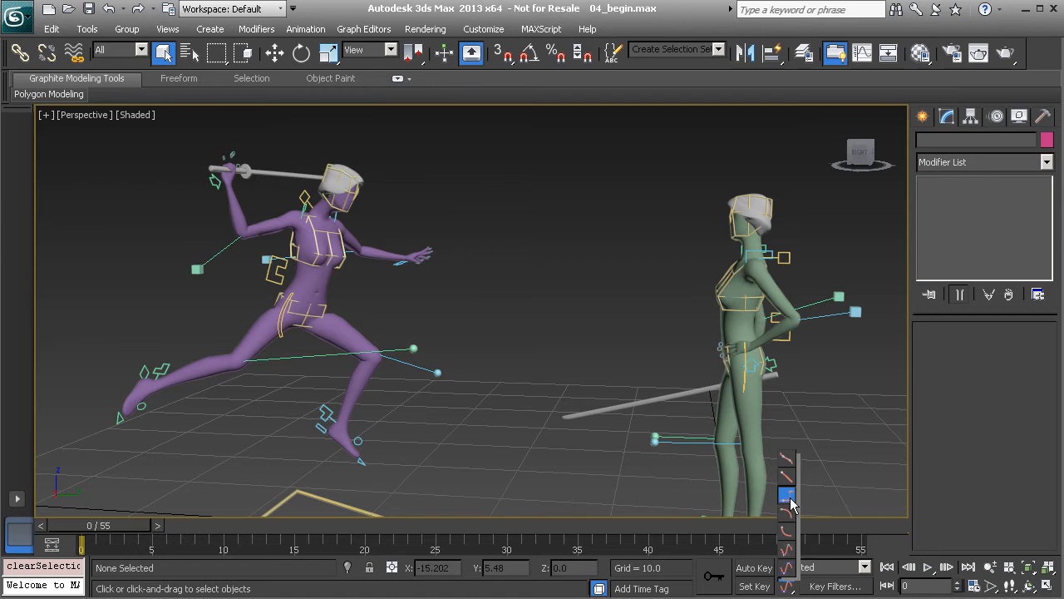
left_click_drag(790, 498, 790, 499)
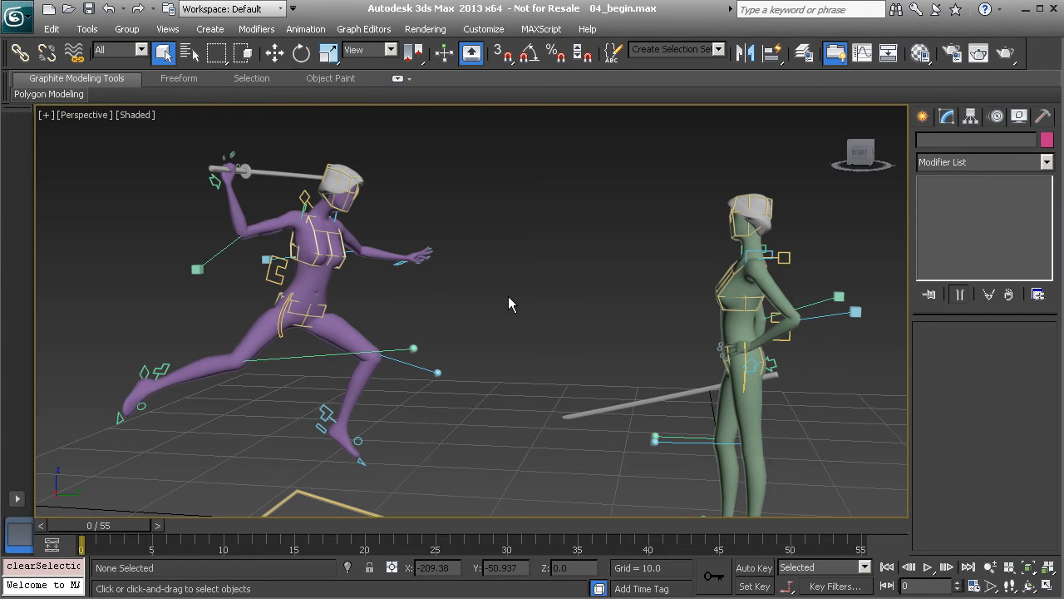
middle_click_drag(505, 296, 444, 305, "alt")
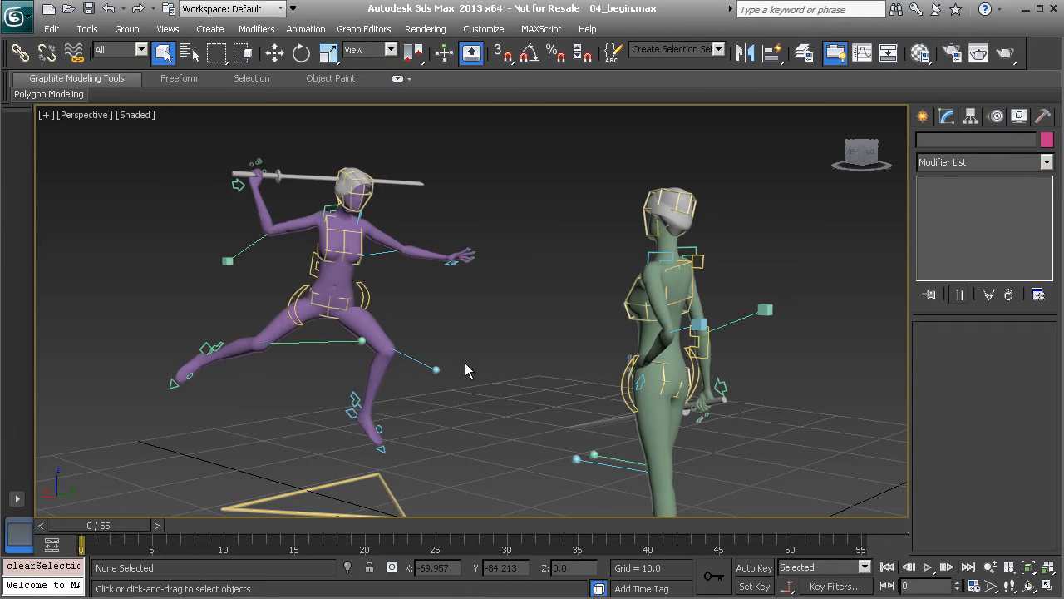
middle_click_drag(445, 353, 467, 367, "alt")
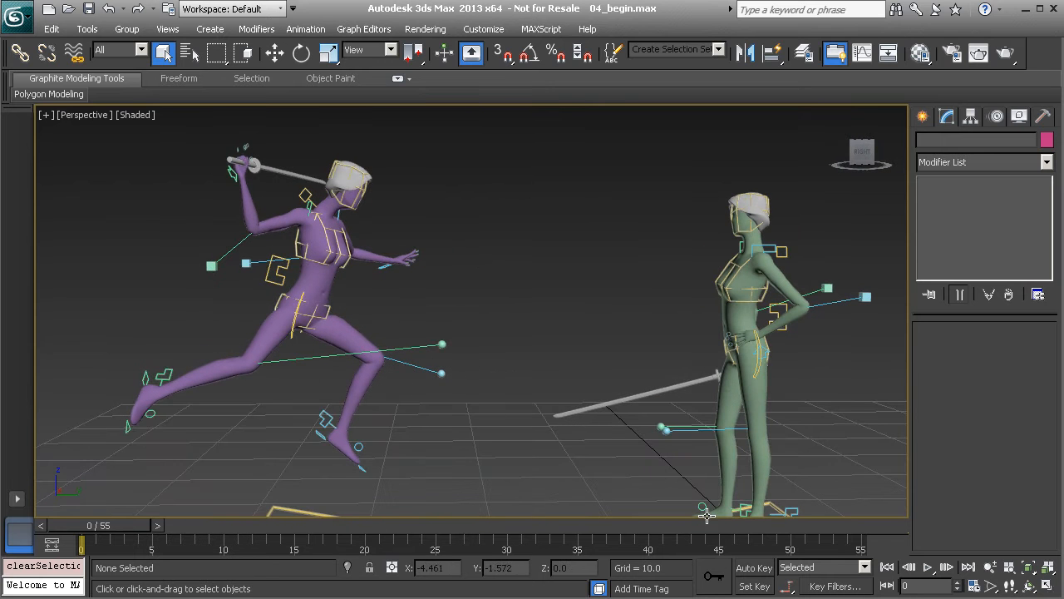
left_click(788, 586)
left_click_drag(790, 588, 517, 388)
middle_click_drag(517, 388, 466, 397, "alt")
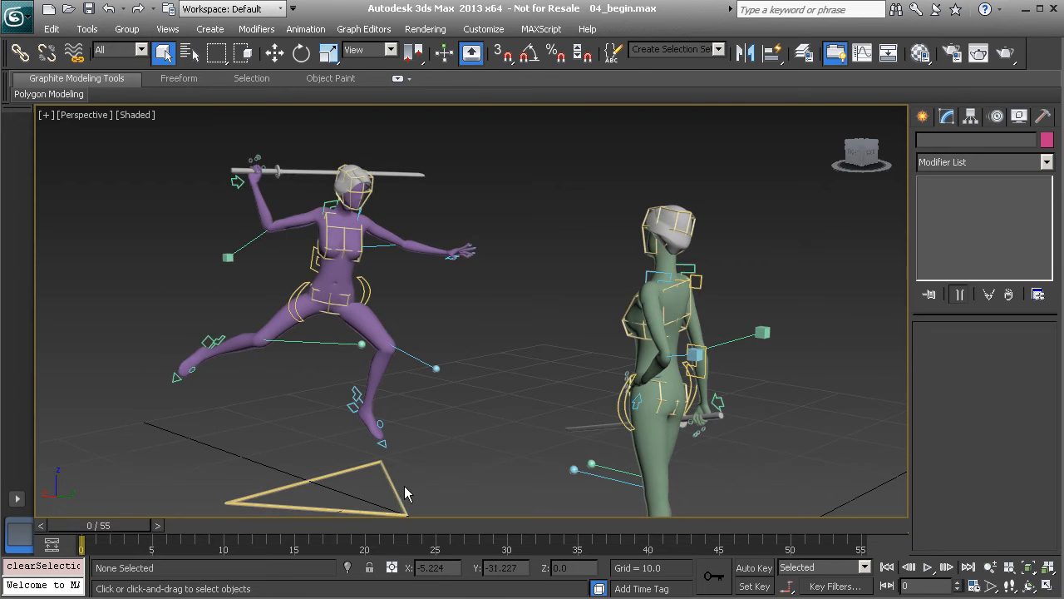
- Extend the start of the active time range to frame -12, then scrub between the T-pose and frame -1
left_click_drag(132, 543, 303, 545, "ctrl+alt")
left_click_drag(235, 526, 106, 542)
key("q")
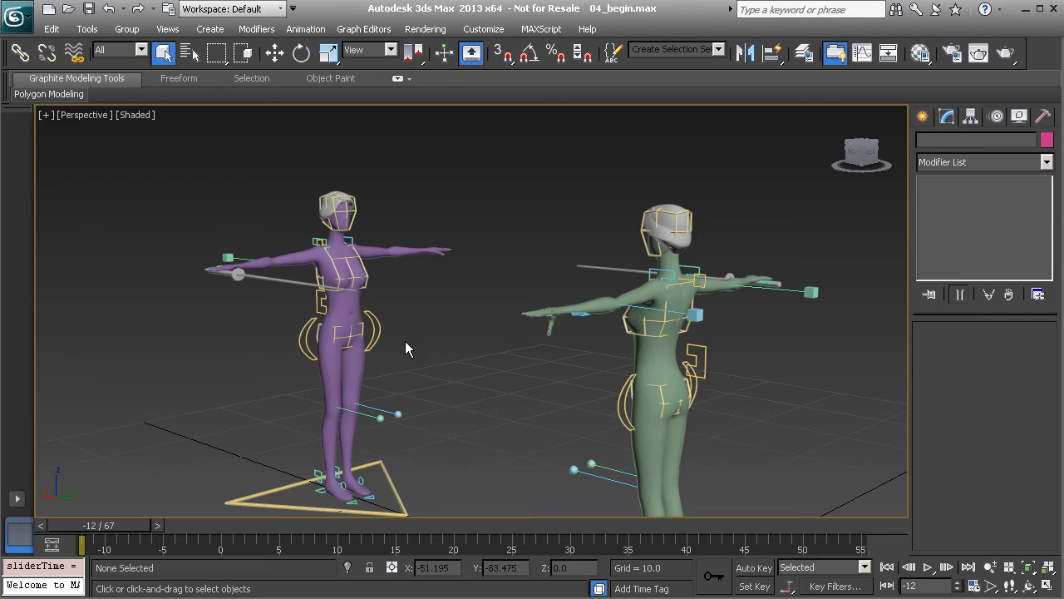
left_click_drag(121, 531, 239, 528)
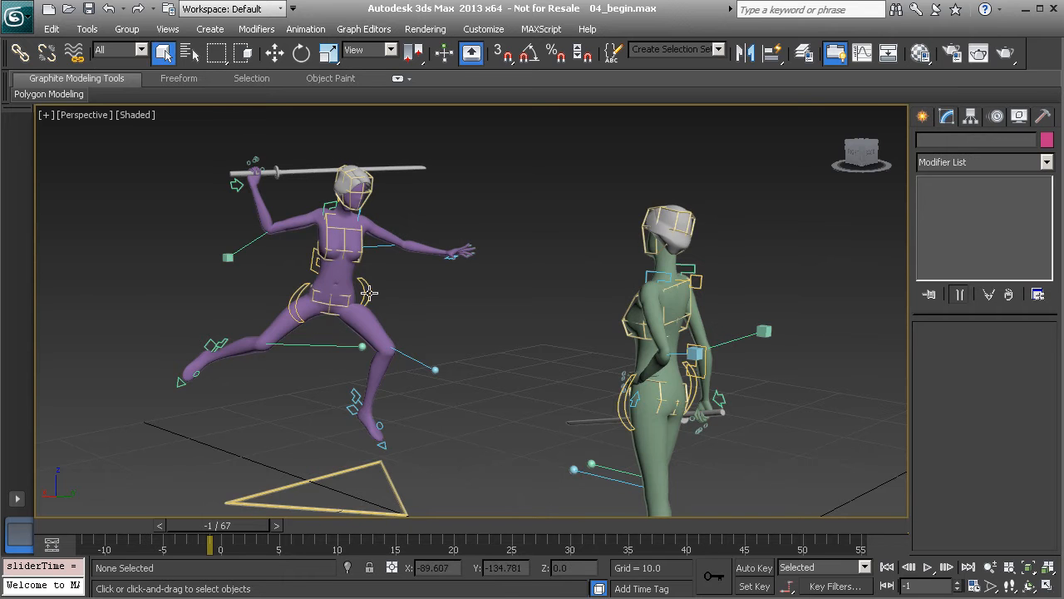
- Scrub back to frame -10 and examine both characters in their T-pose
middle_click_drag(372, 281, 373, 251, "alt")
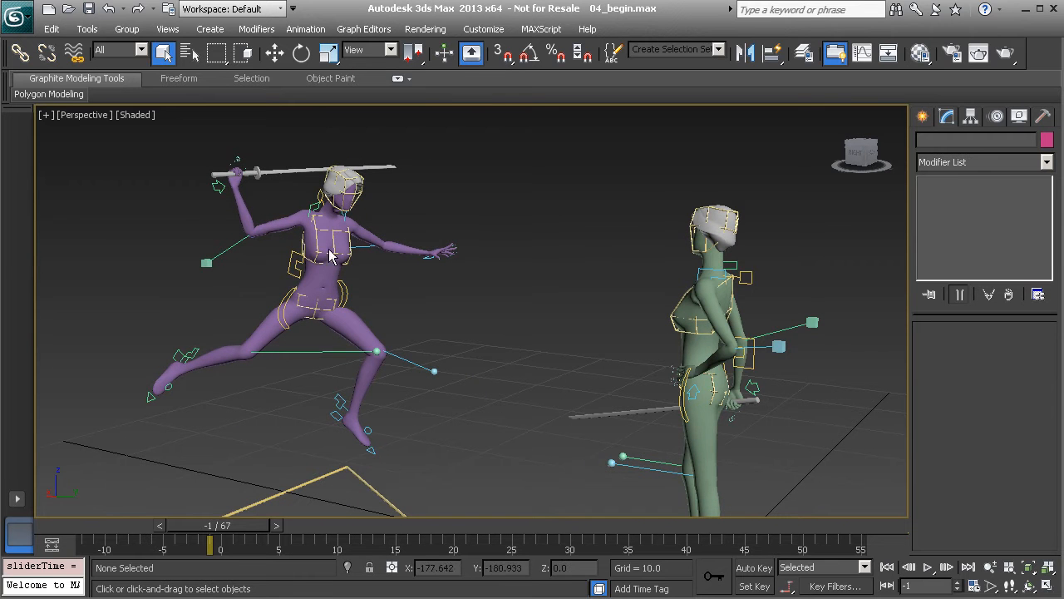
left_click_drag(228, 527, 127, 528)
middle_click_drag(409, 310, 379, 283, "alt")
middle_click_drag(368, 323, 369, 309, "alt")
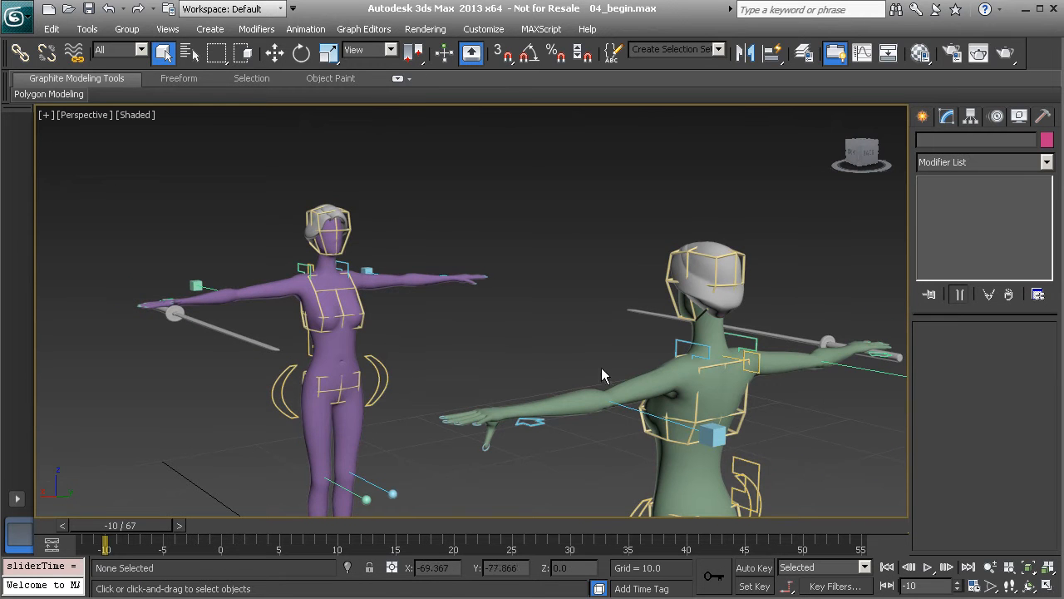
left_click(301, 30)
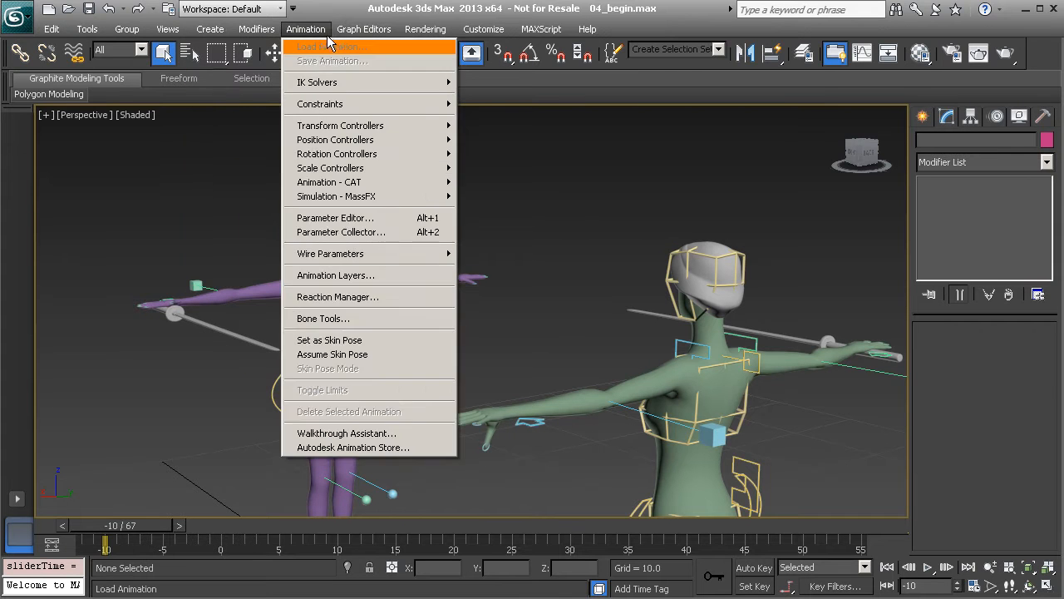
left_click(491, 87)
- Restore the active time range to 0–55 and return to frame 0
left_click_drag(139, 523, 121, 555)
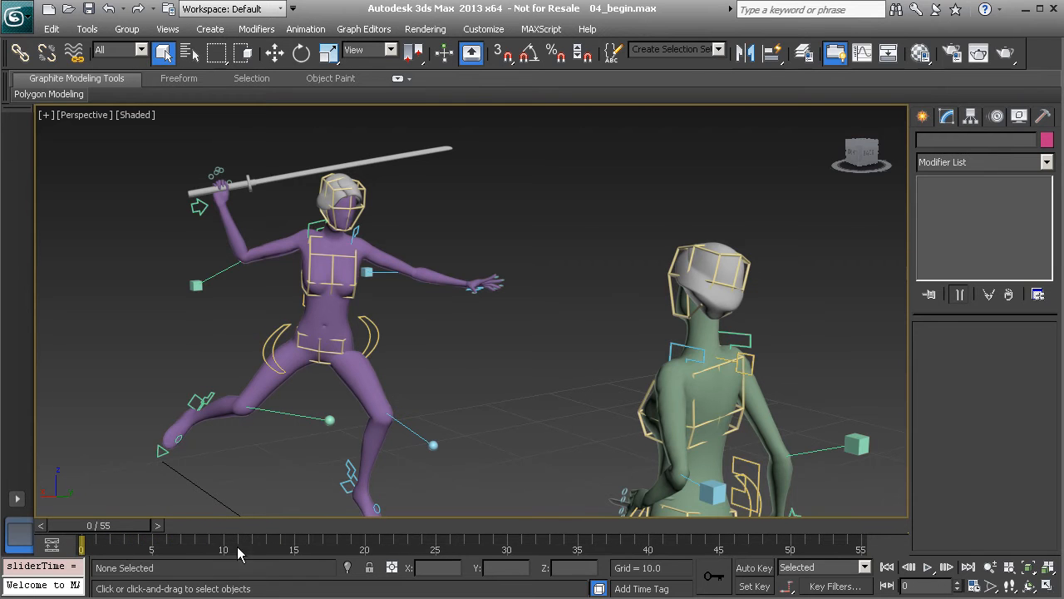
mouse_move(363, 550)
right_mouse_down("ctrl+alt")
mouse_move(329, 549)
mouse_move(367, 548)
right_mouse_up("ctrl+alt")
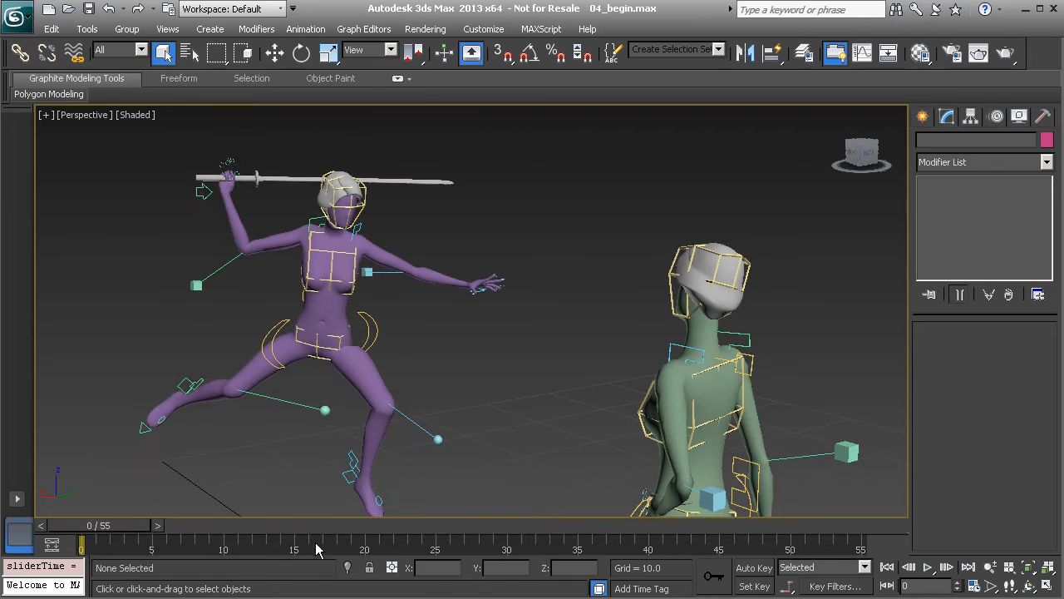
left_click_drag(127, 526, 116, 536)
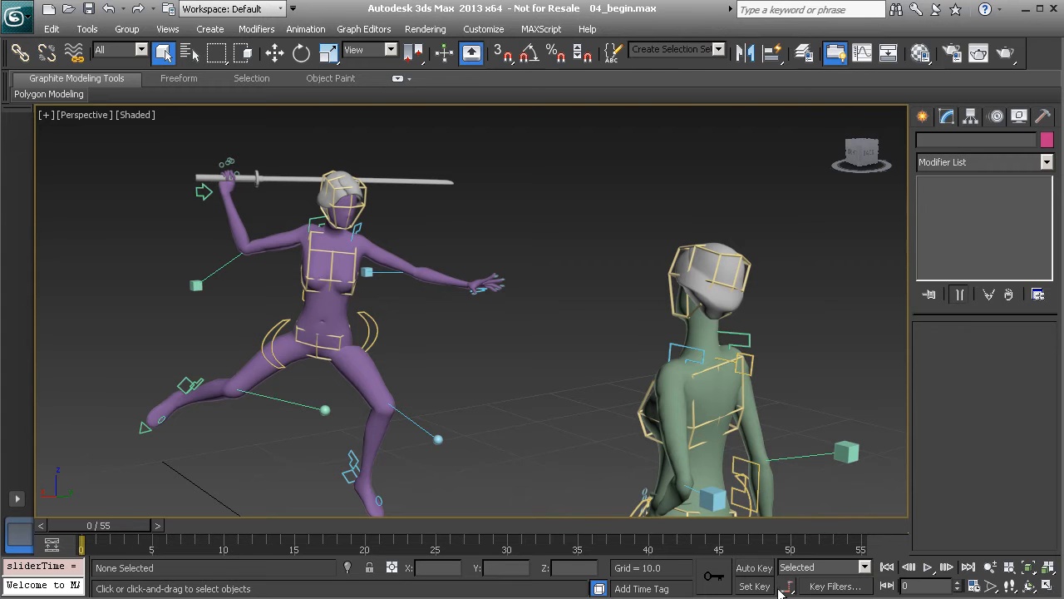
- Turn on Auto Key mode and look through the named selection sets for the character controls
left_click(754, 568)
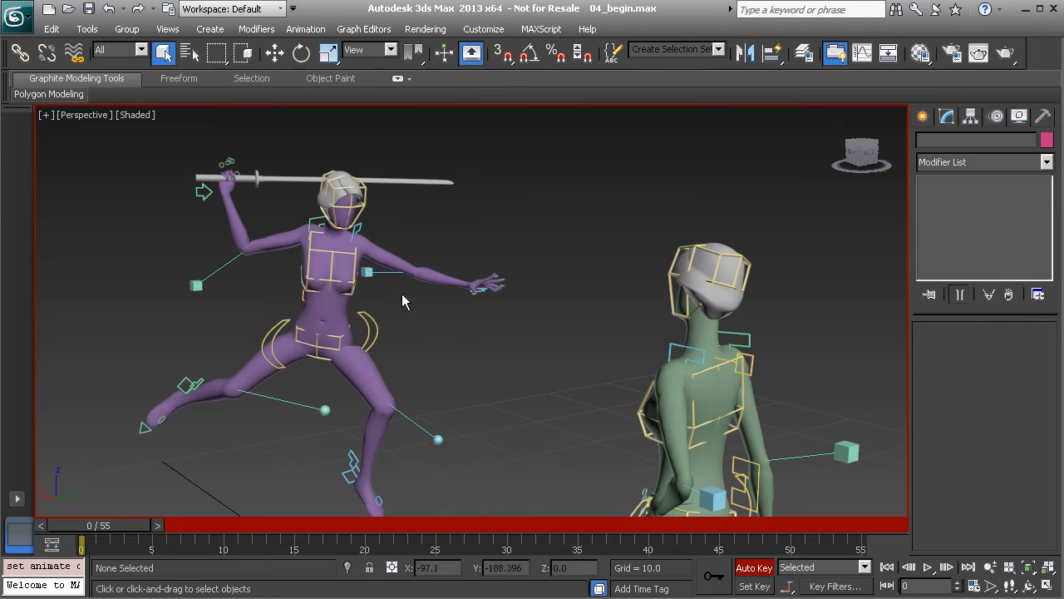
middle_click_drag(362, 356, 439, 349, "alt")
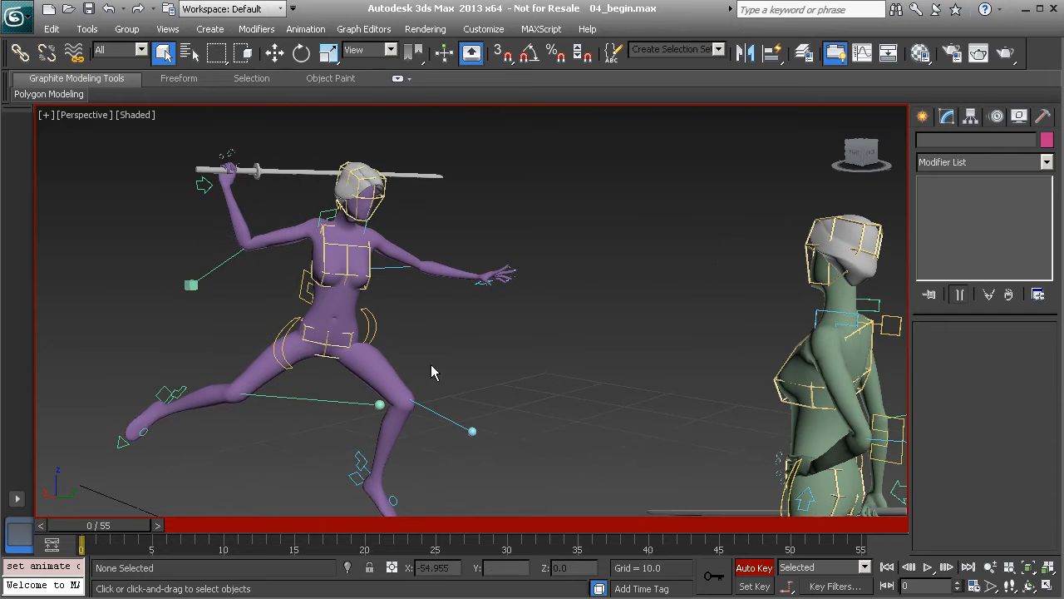
left_click(825, 566)
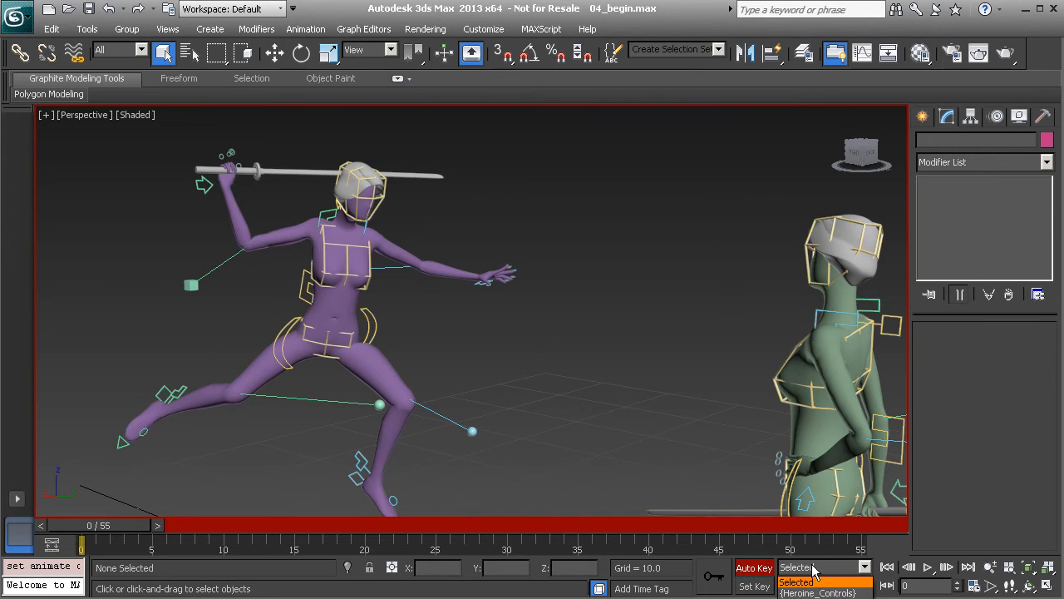
left_click(665, 50)
left_click(713, 49)
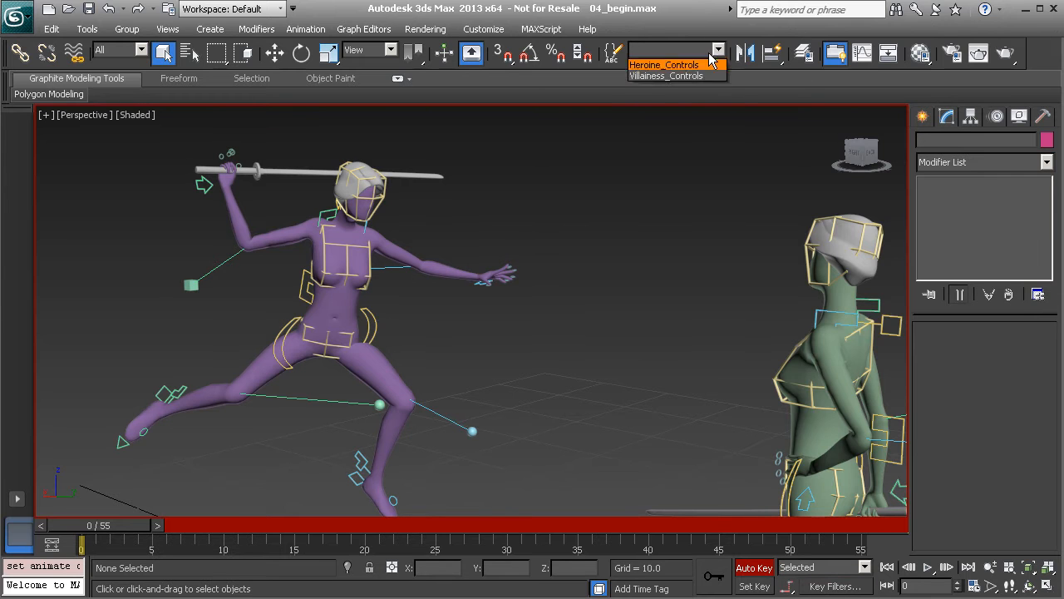
left_click(603, 92)
- Switch to Set Key mode and view which selection sets are available for keying
left_click(751, 586)
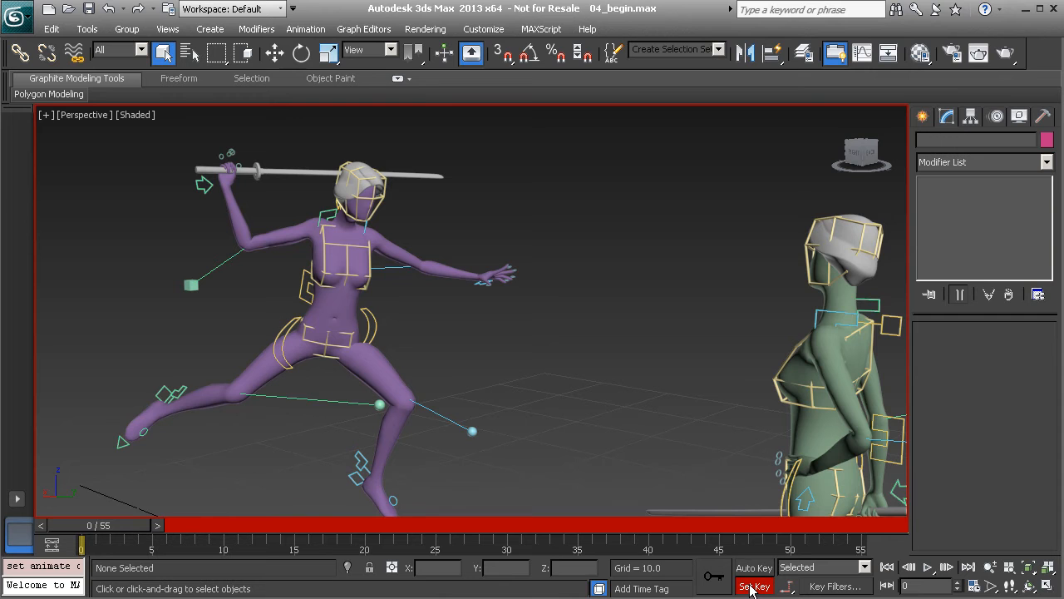
middle_click_drag(586, 388, 515, 332)
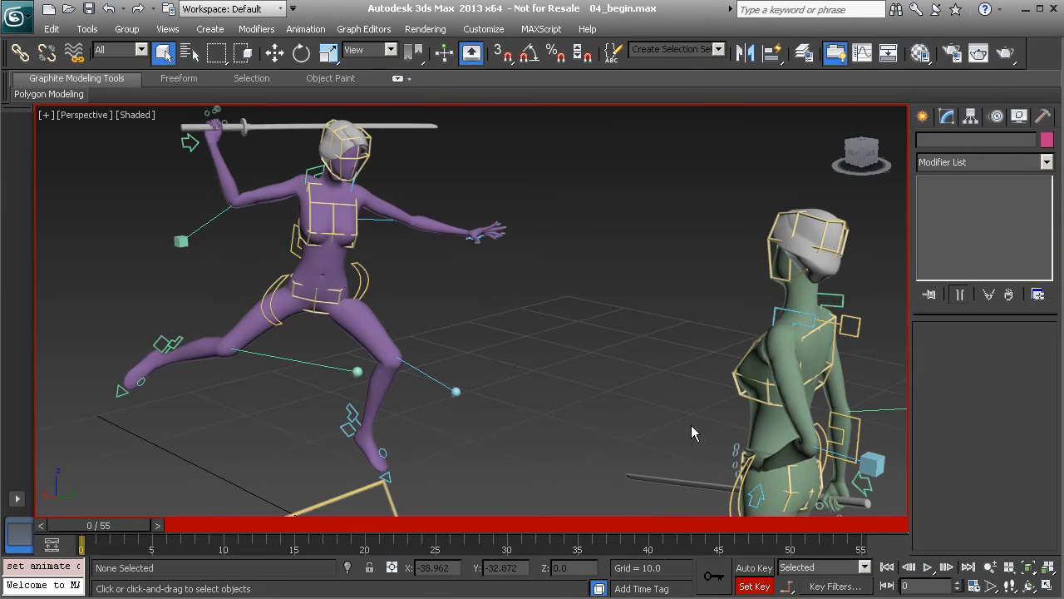
left_click(808, 567)
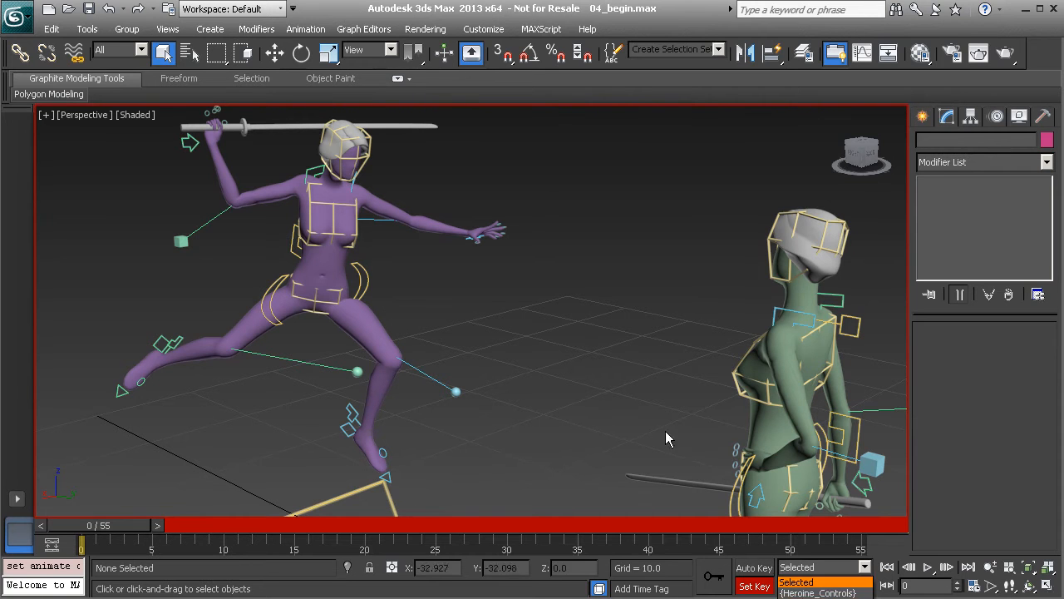
- Switch keying to Auto Key mode and choose Selected as the set of objects to key
left_click(758, 574)
left_click(754, 568)
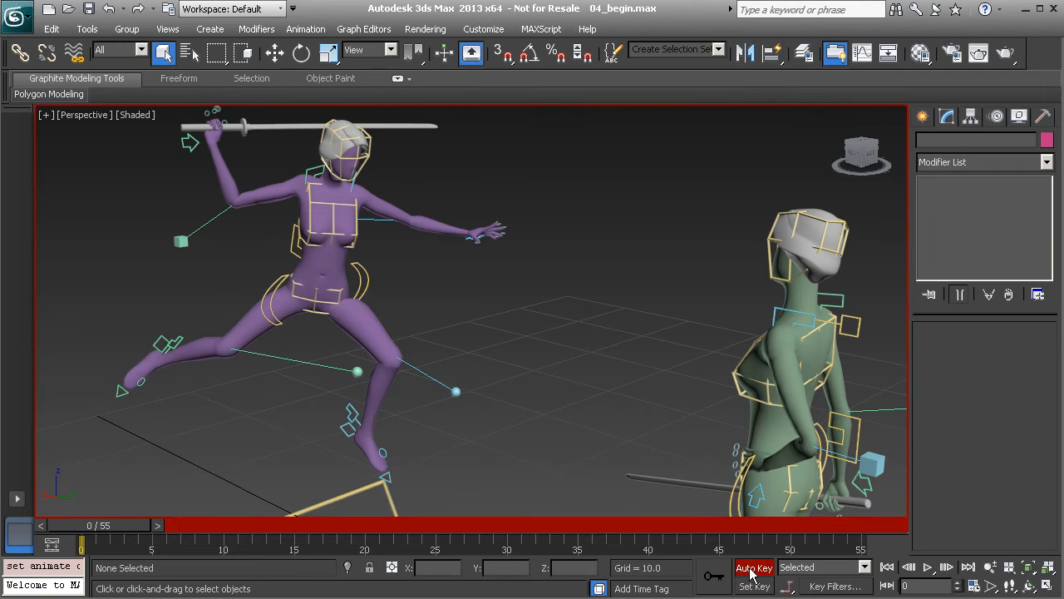
left_click(815, 567)
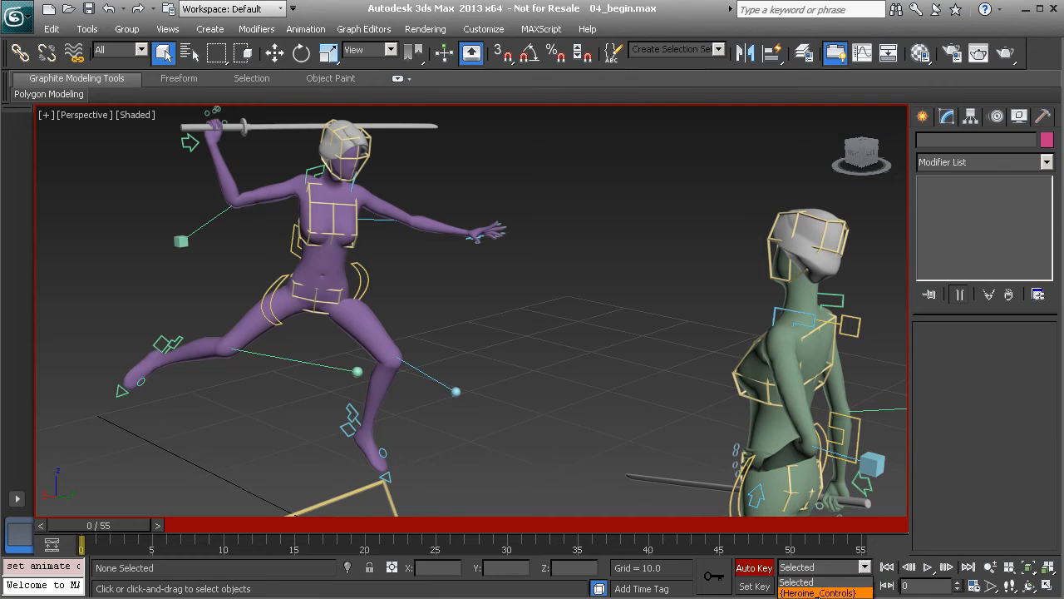
left_click(813, 582)
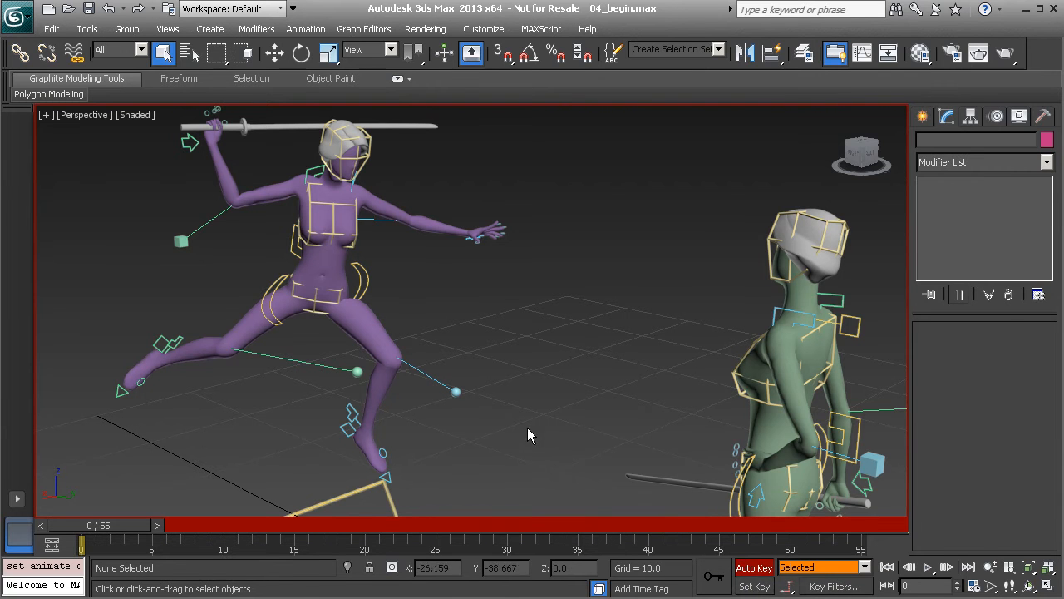
- Select the heroine's controls using the Heroine_Controls named selection set
middle_click_drag(526, 409, 525, 400, "alt")
scroll(501, 318, "down", 1)
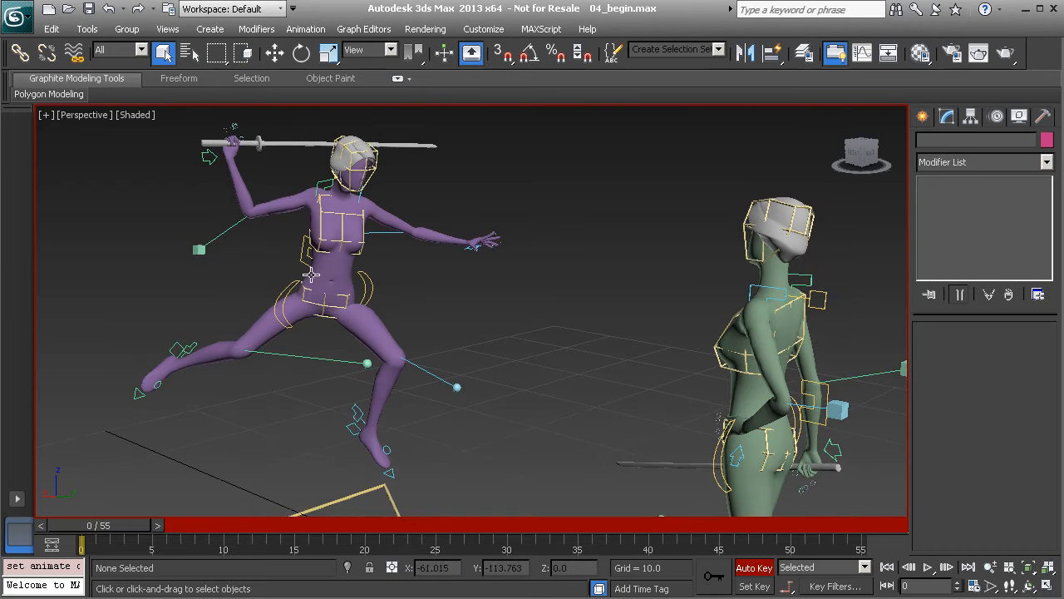
left_click(716, 50)
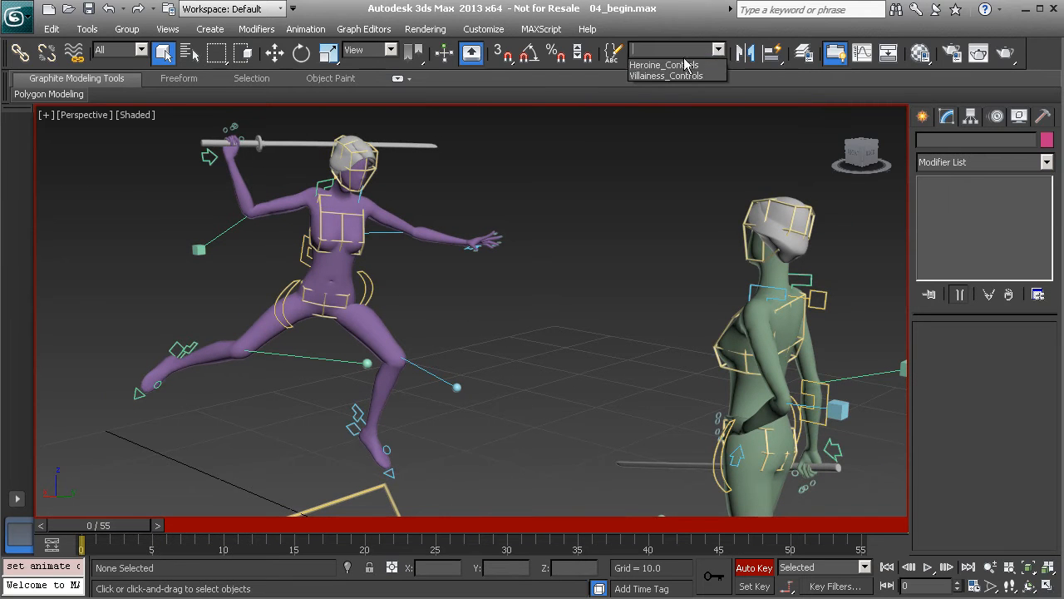
left_click(657, 64)
left_click(718, 49)
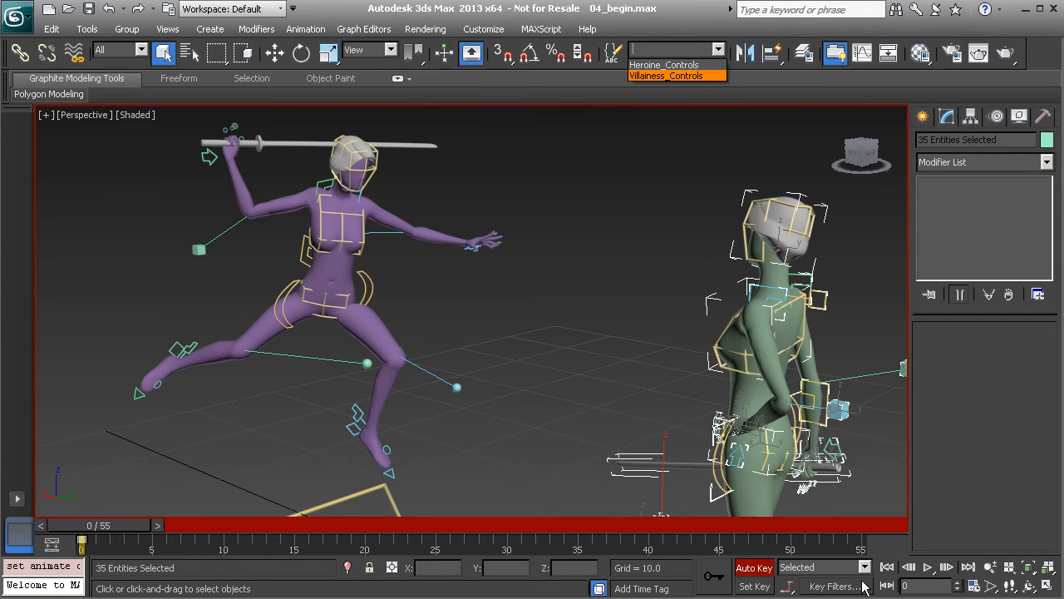
- Review which track types are enabled in the Set Key Filters, including Object Parameters, and close the filters
left_click(832, 586)
left_click(832, 587)
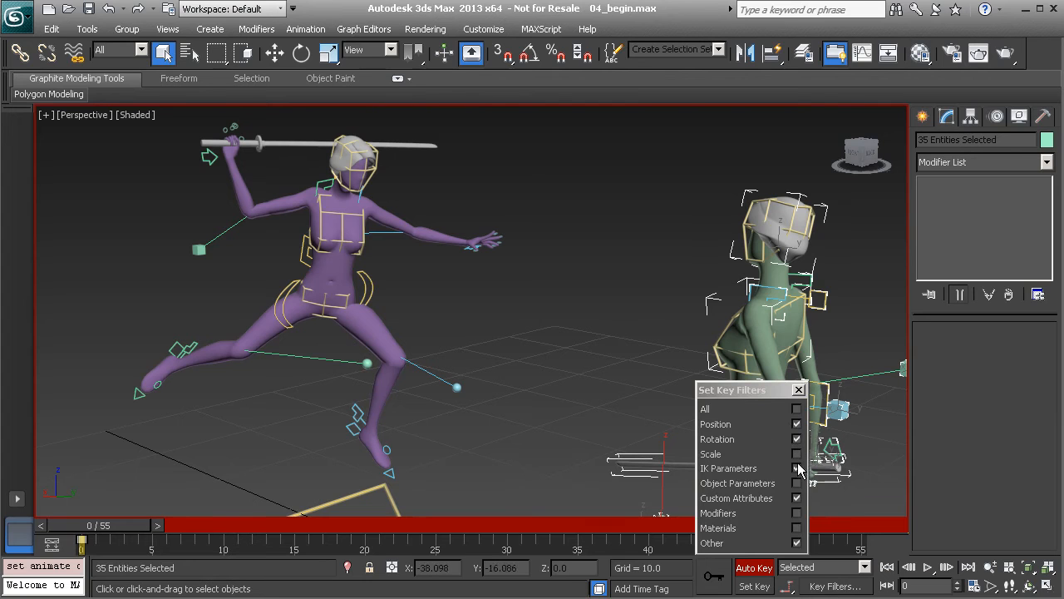
left_click_drag(765, 391, 683, 357)
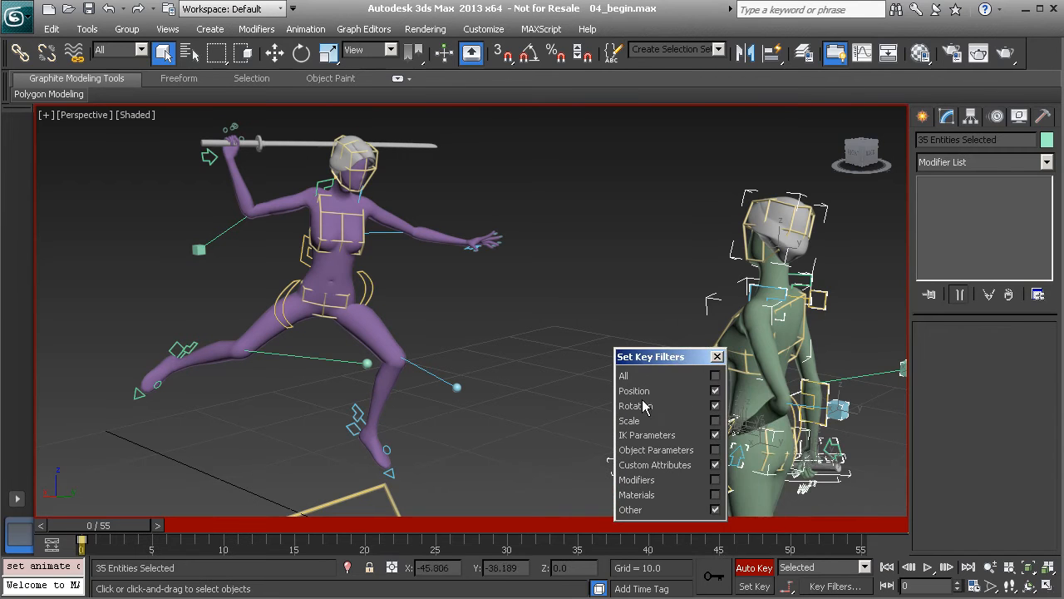
left_click(712, 450)
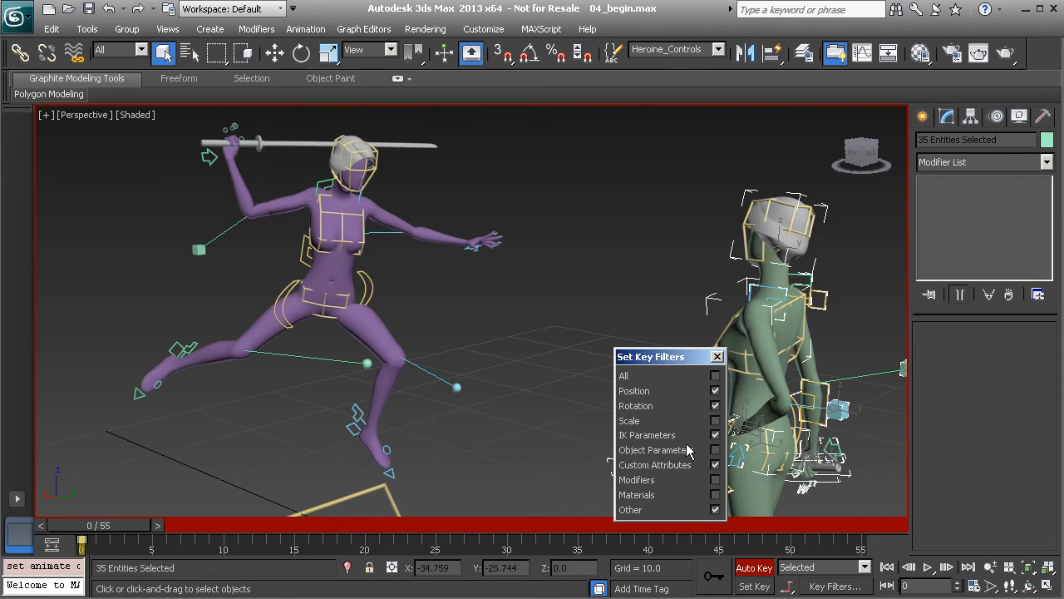
left_click(719, 357)
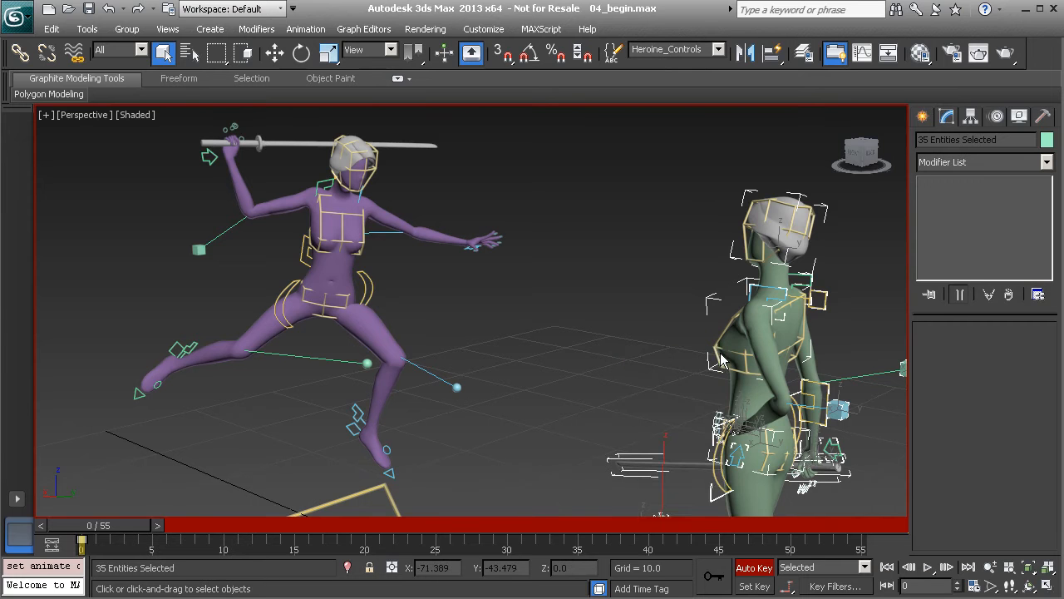
- Deselect all of the heroine's controls
middle_click_drag(680, 368, 544, 281, "alt")
left_click(543, 281)
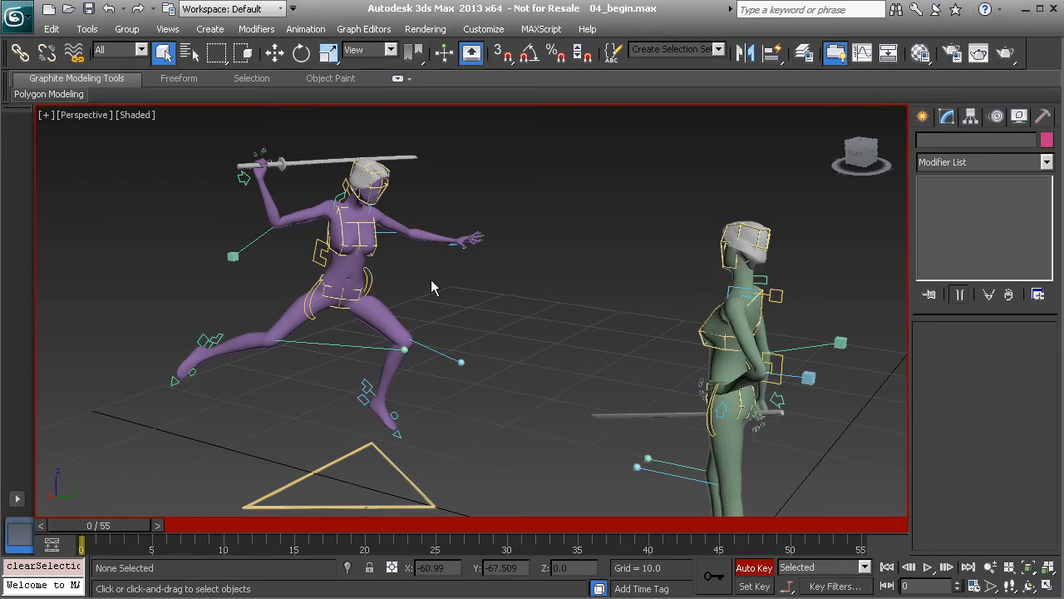
middle_click_drag(506, 308, 524, 306, "alt")
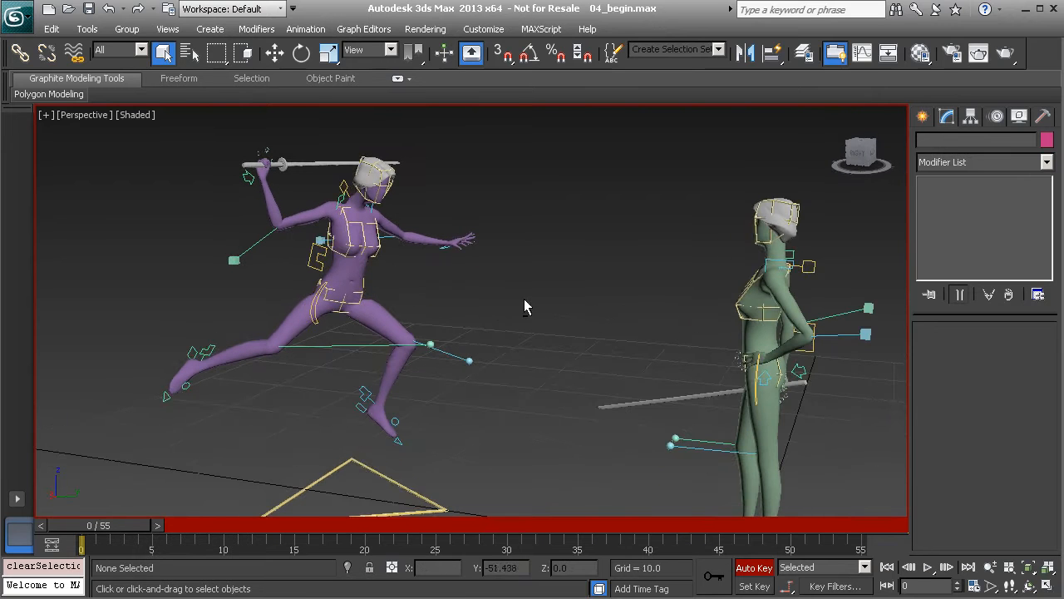
middle_click_drag(707, 278, 265, 199, "alt")
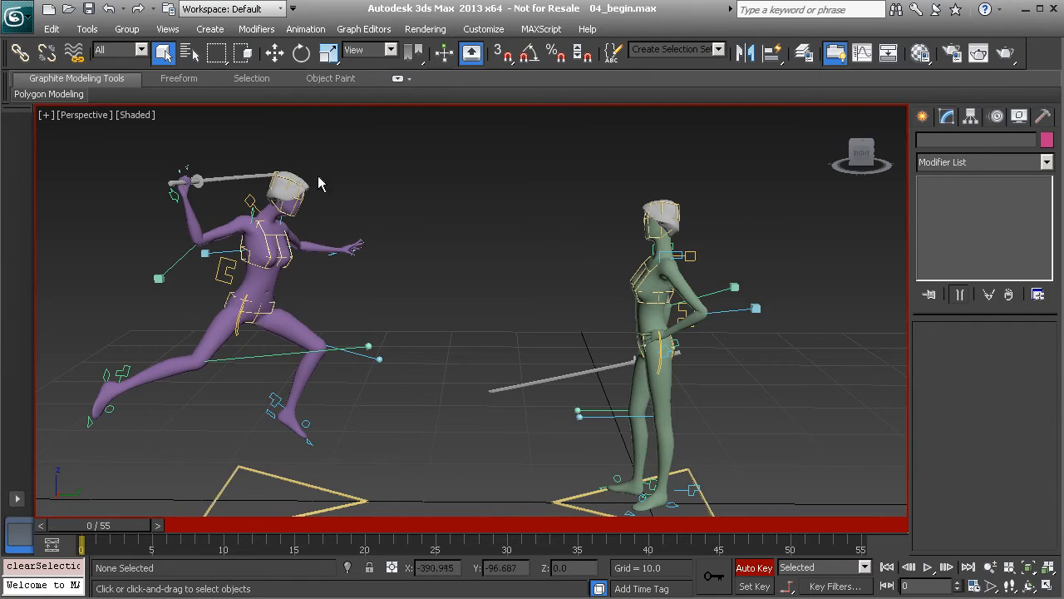
middle_click_drag(301, 267, 358, 267, "alt")
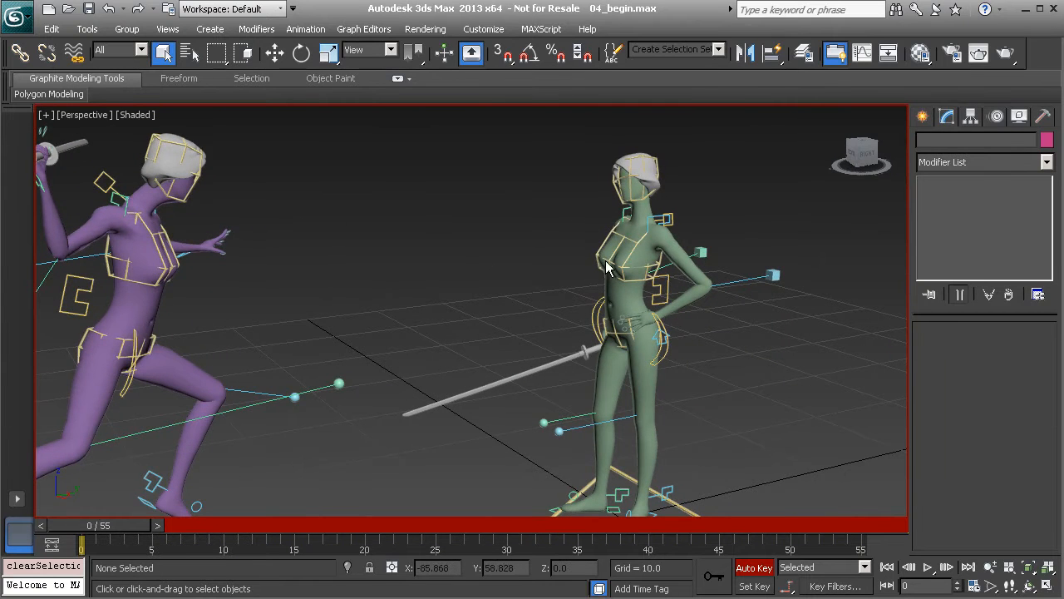
middle_click_drag(416, 263, 488, 268)
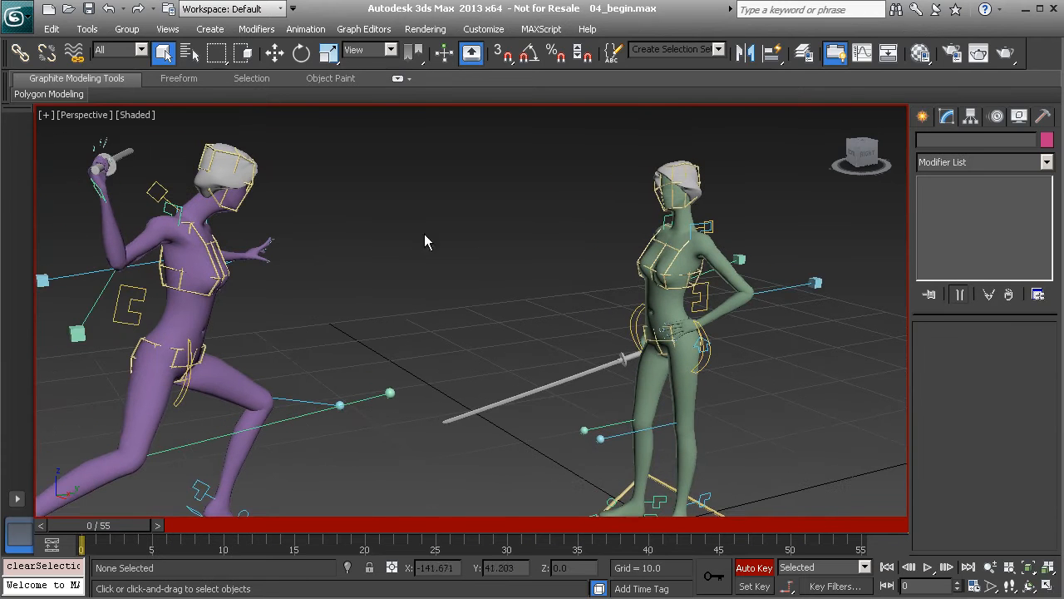
middle_click_drag(431, 239, 483, 293, "alt")
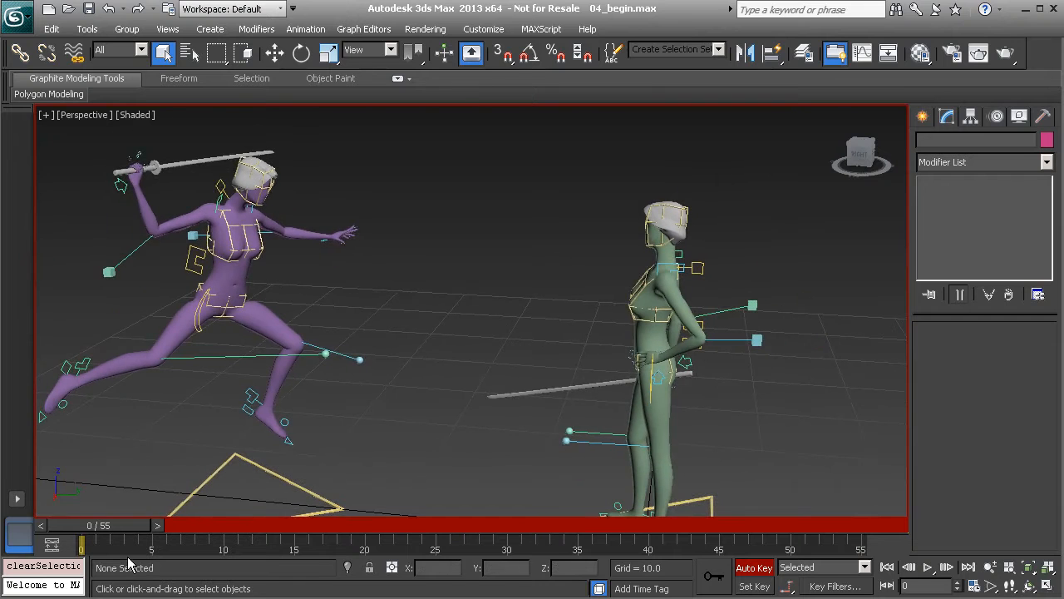
middle_click_drag(407, 309, 460, 281, "alt")
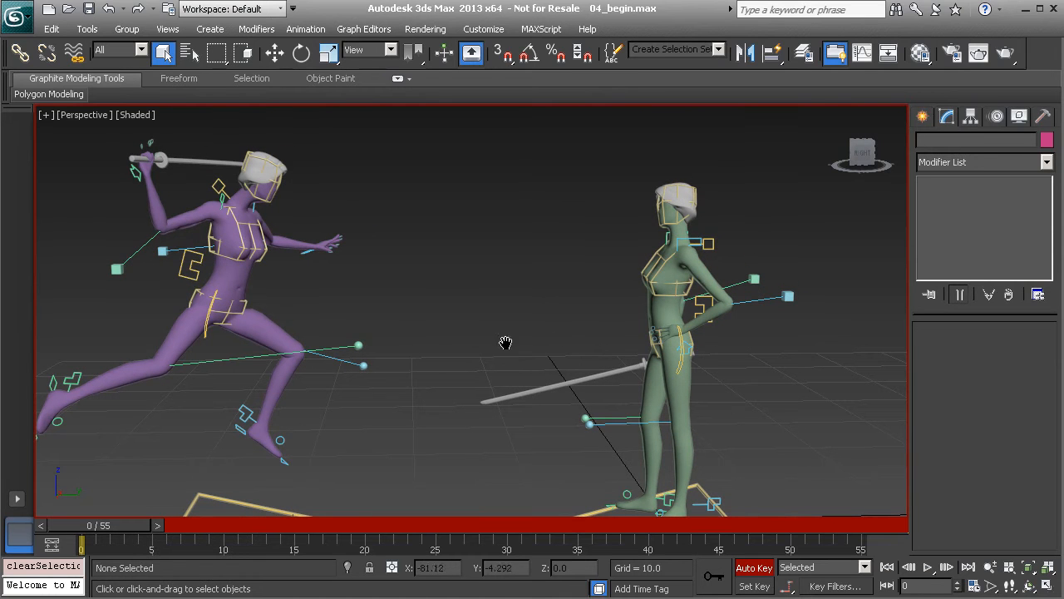
scroll(503, 347, "up", 2)
left_click_drag(116, 527, 94, 532)
key("q")
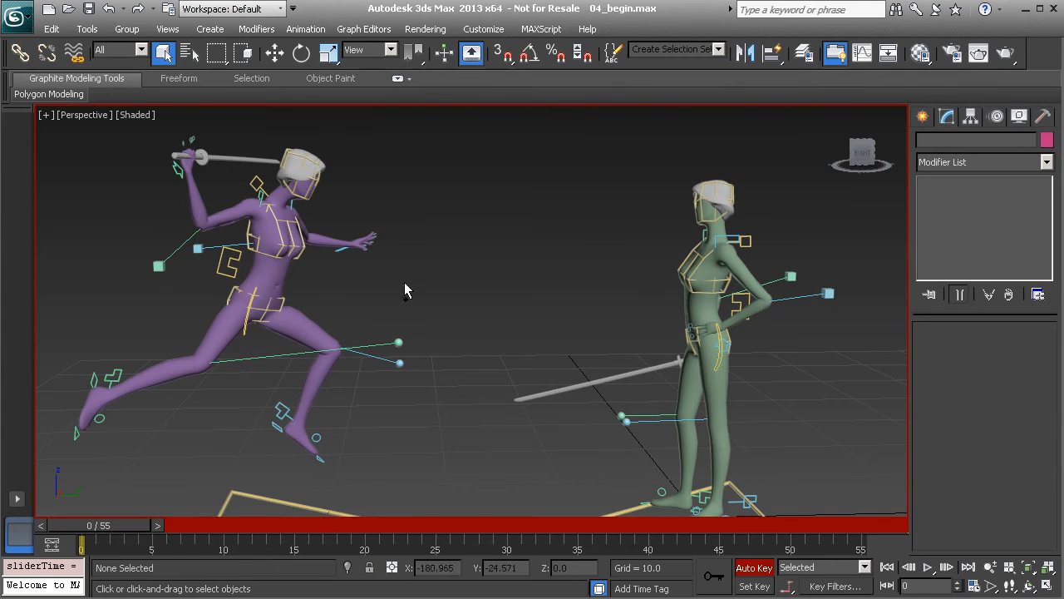
- Select the villainess's controls with the Villainess_Controls selection set, set a key for them at frame 0, and clear the selection
scroll(395, 362, "down", 2)
left_click(719, 49)
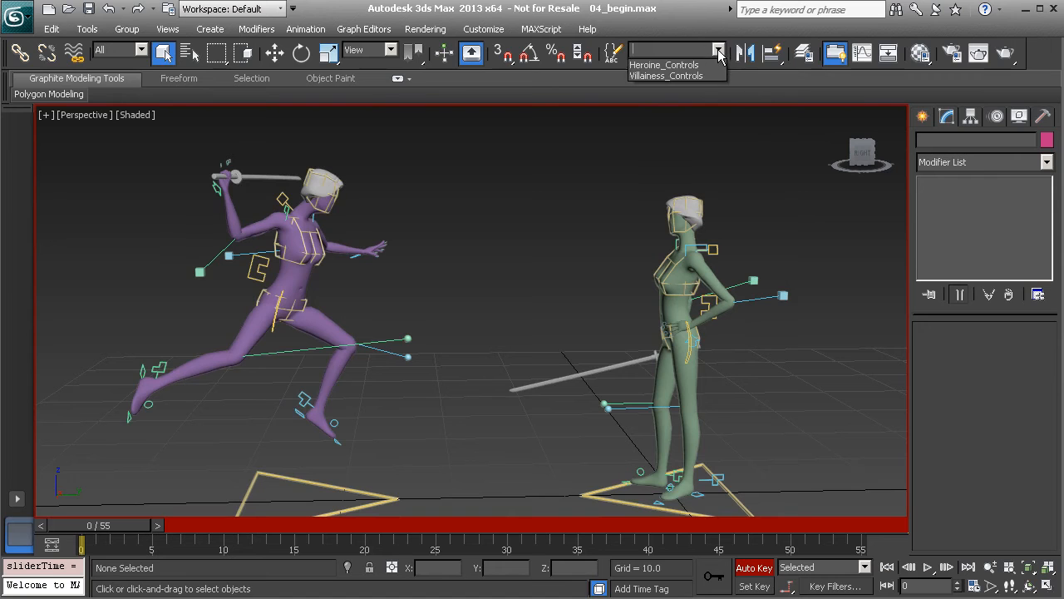
left_click(672, 76)
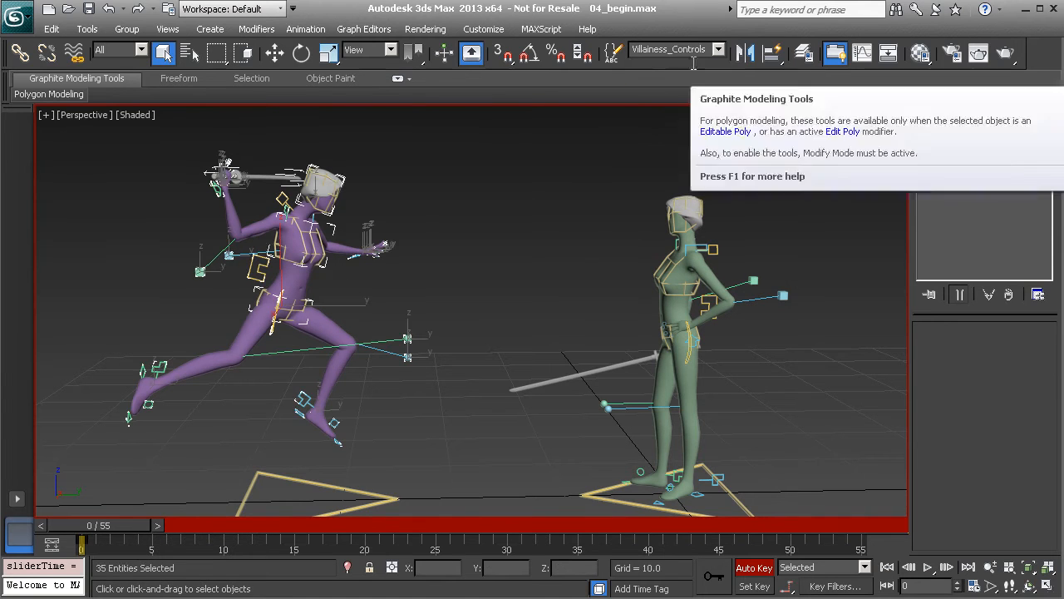
middle_click_drag(406, 341, 511, 409)
left_click(716, 580)
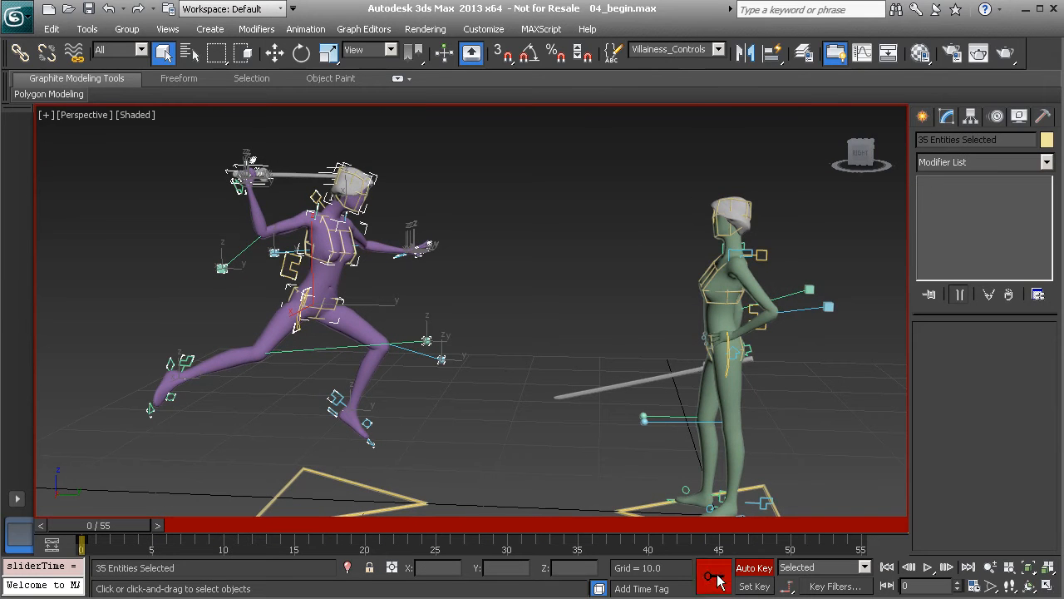
left_click(546, 263)
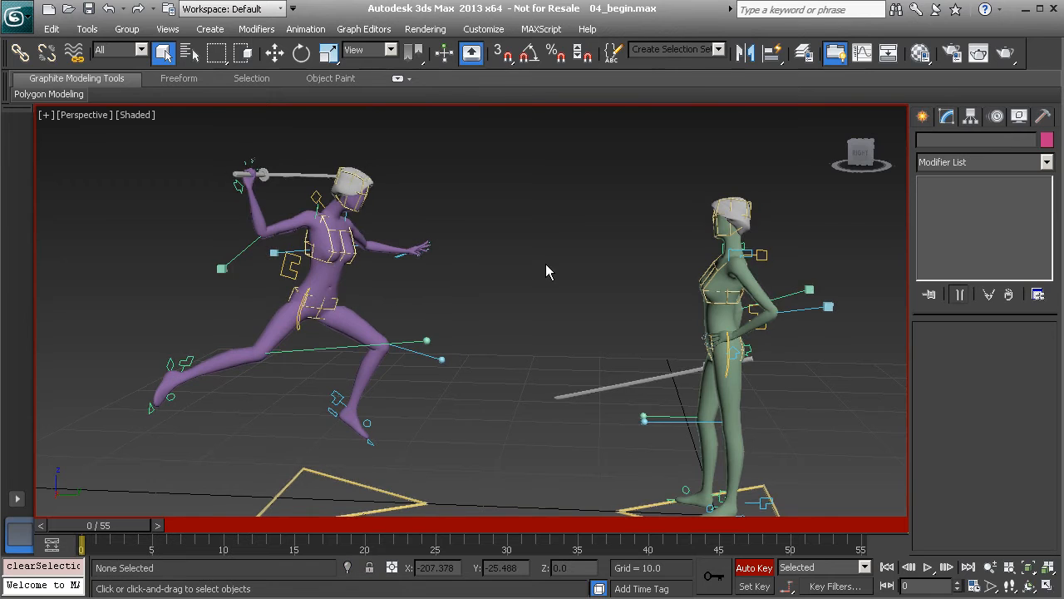
- Select the heroine's controls with the Heroine_Controls selection set, key them at frame 0, and clear the selection
left_click(718, 49)
left_click(663, 66)
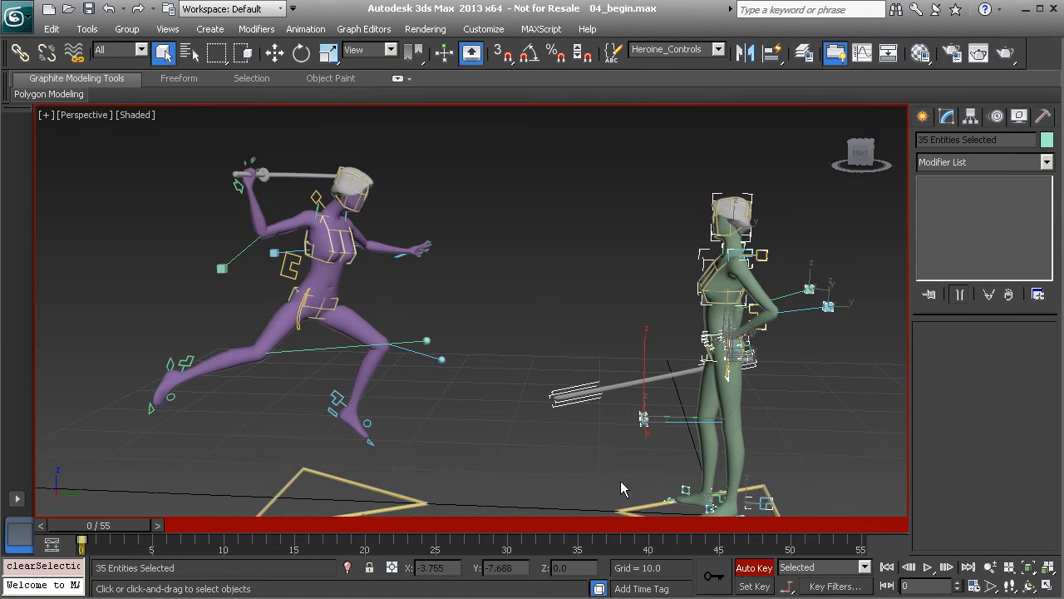
left_click(719, 50)
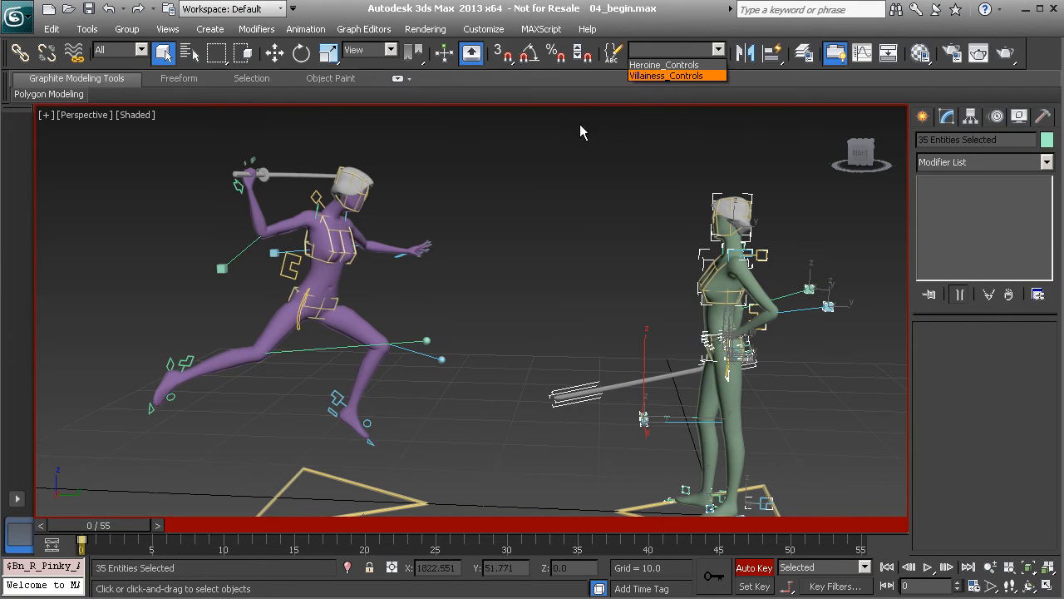
left_click(574, 172)
left_click(541, 256)
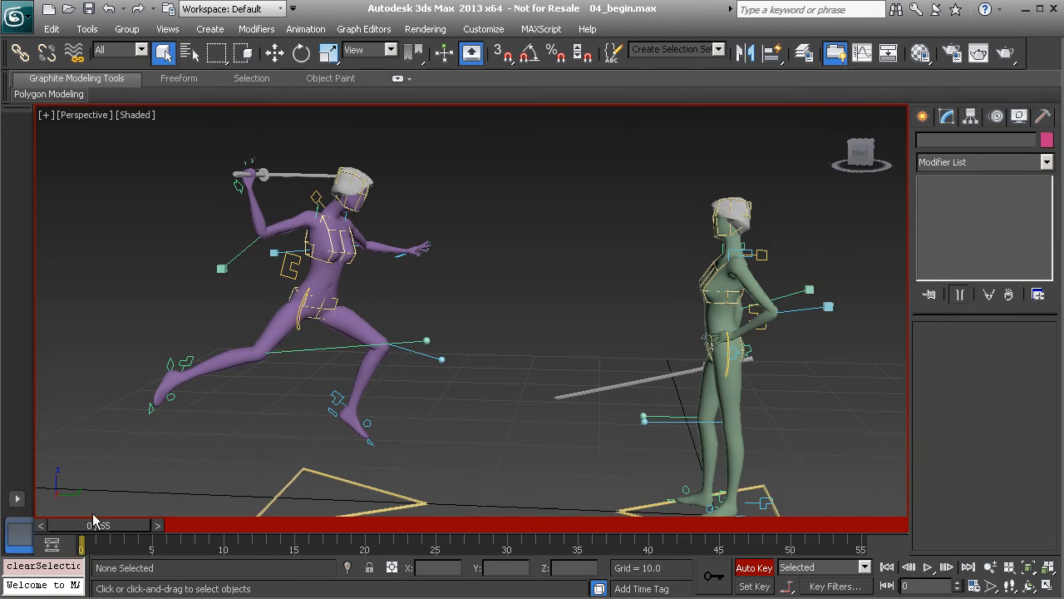
- Go to frame 6 and select the villainess's hip control together with both hand controls
left_click_drag(108, 525, 190, 527)
key("q")
middle_click_drag(314, 307, 358, 344)
left_click(329, 310)
middle_click_drag(297, 281, 276, 209, "alt")
left_click(259, 185, "ctrl")
middle_click_drag(436, 282, 519, 310, "alt")
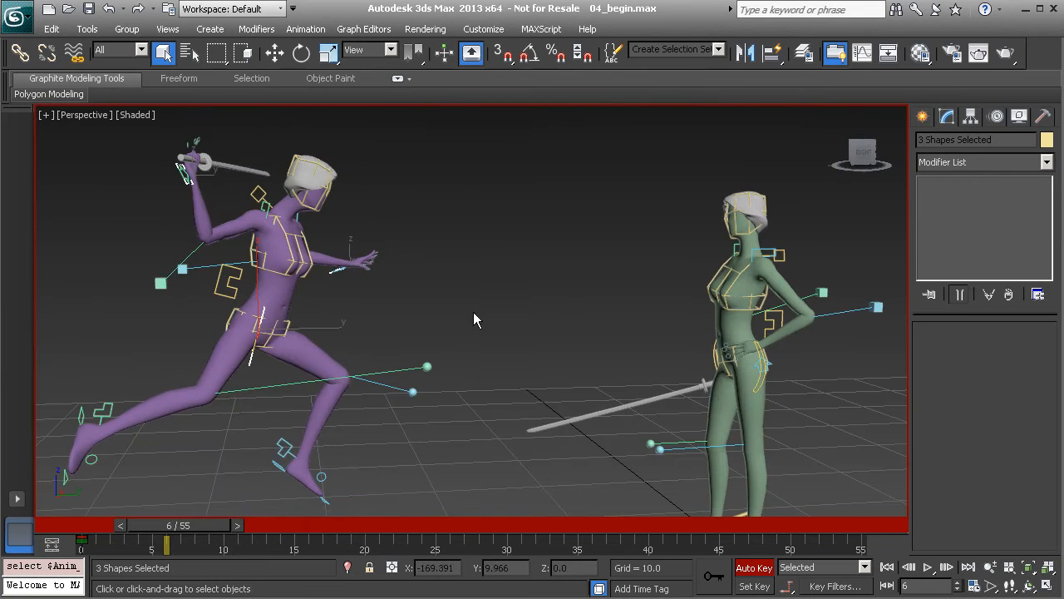
middle_click_drag(447, 331, 428, 311, "alt")
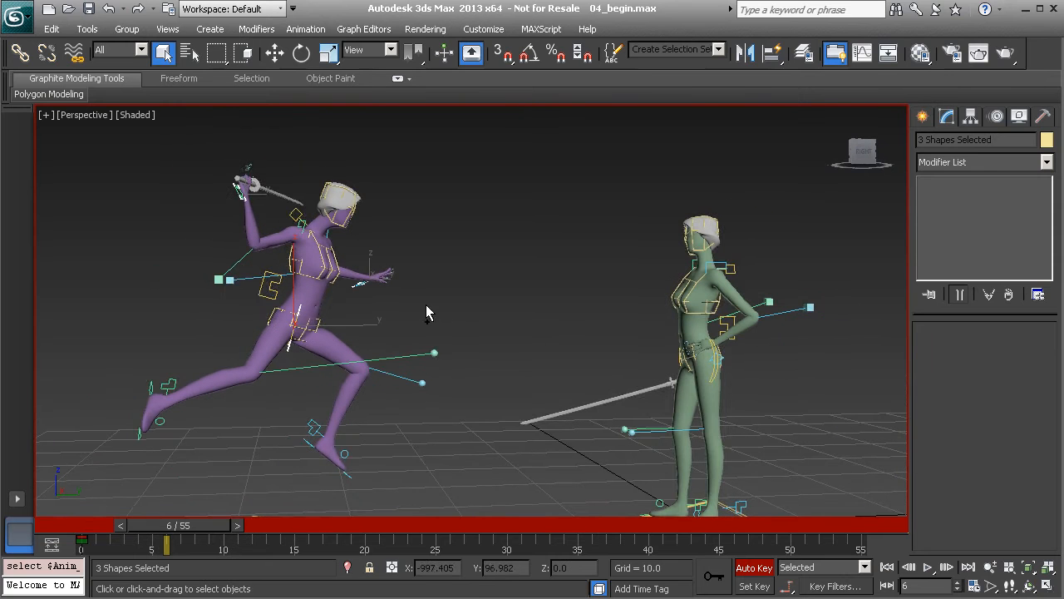
- Add the villainess's knee, foot and elbow controls to the selection and move everything toward the heroine, about 14.2 in Y and -4.9 in Z
left_click(421, 383, "ctrl")
left_click(312, 424, "ctrl")
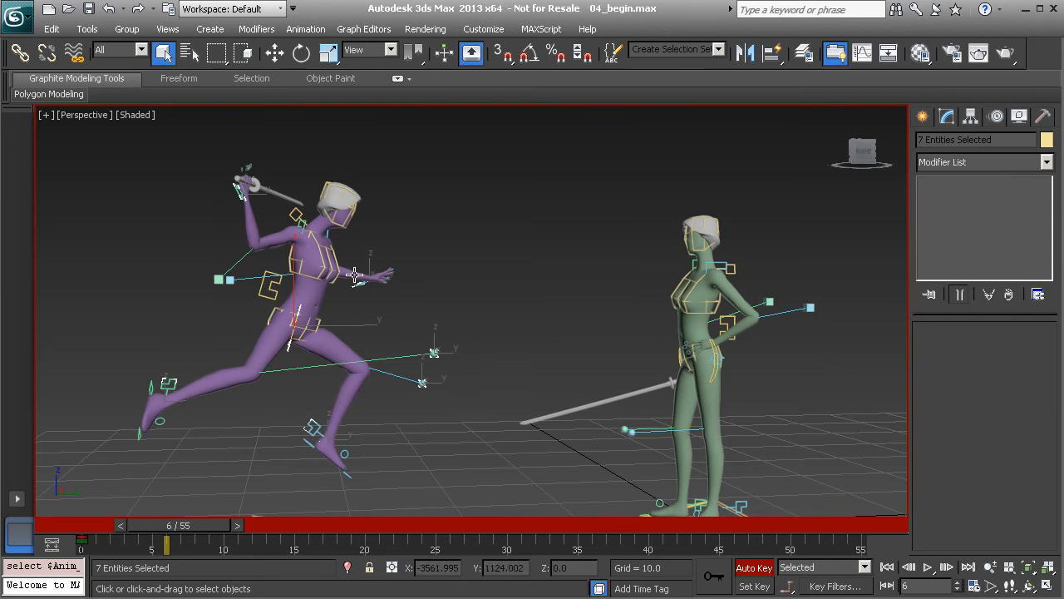
middle_click_drag(269, 276, 313, 291, "alt")
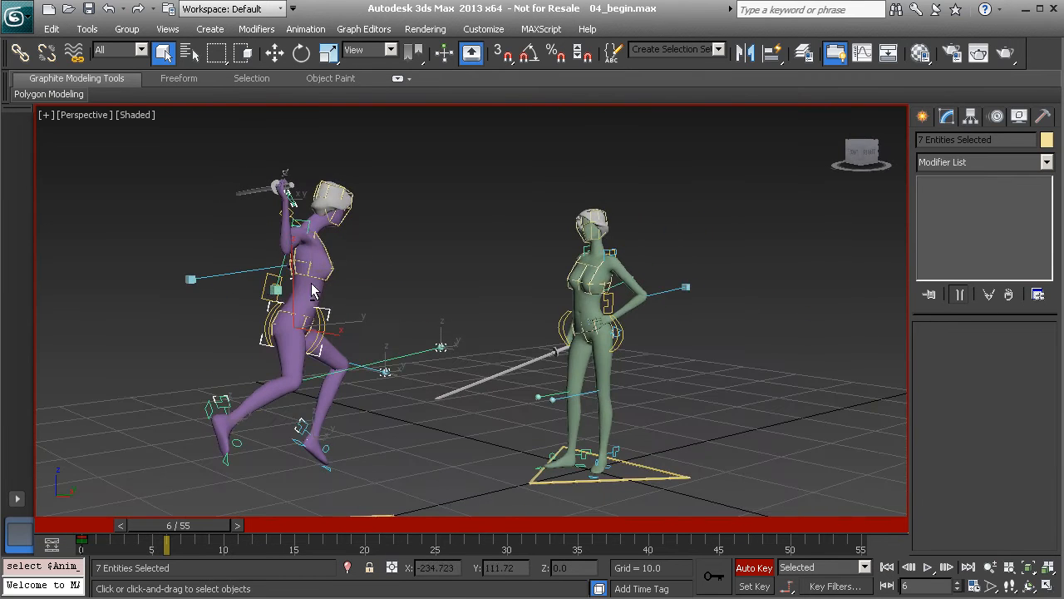
left_click(275, 291, "ctrl")
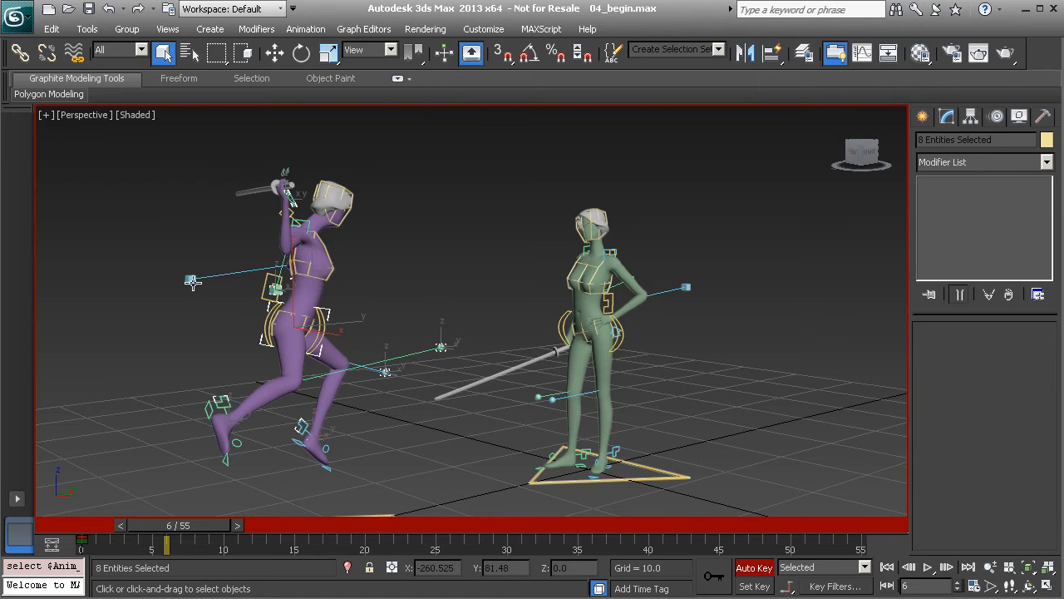
middle_click_drag(324, 277, 399, 299, "alt")
key("w")
key("q")
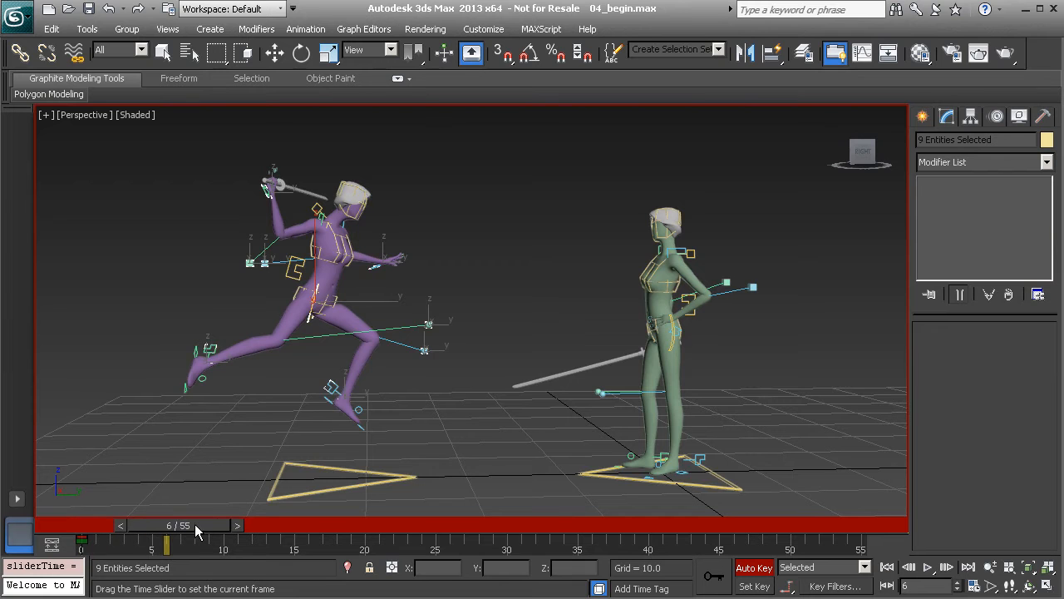
key("w")
middle_click_drag(364, 263, 350, 300, "alt")
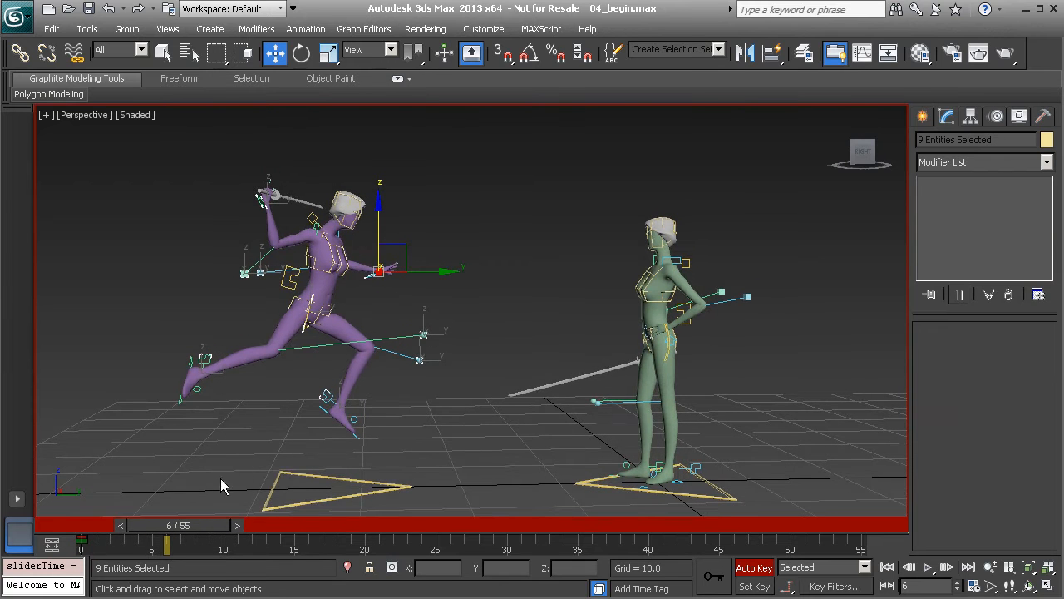
left_click_drag(398, 242, 531, 287)
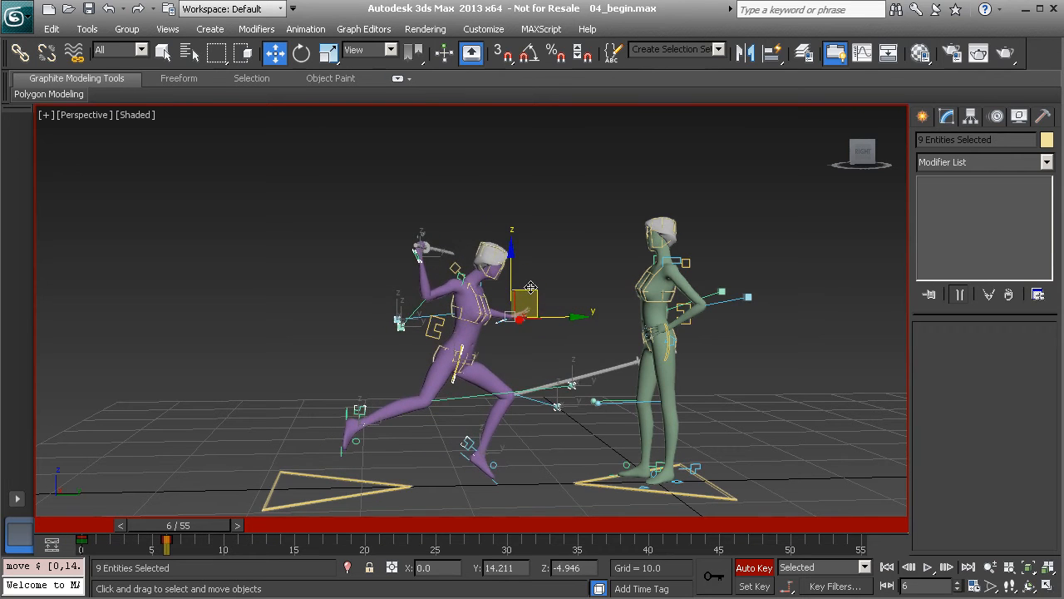
- Move the villainess's left foot control forward and slightly down at frame 6, about 3.4 in Y and -0.6 in Z
middle_click_drag(508, 406, 413, 311)
middle_click_drag(410, 378, 408, 358, "alt")
scroll(395, 335, "up", 3)
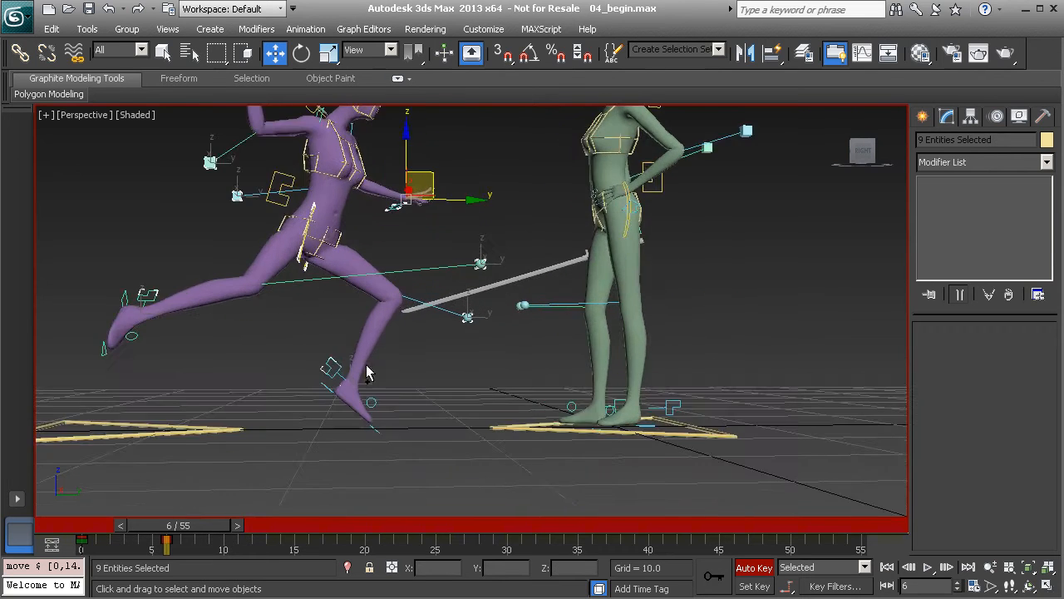
left_click(334, 368)
left_click_drag(377, 358, 428, 368)
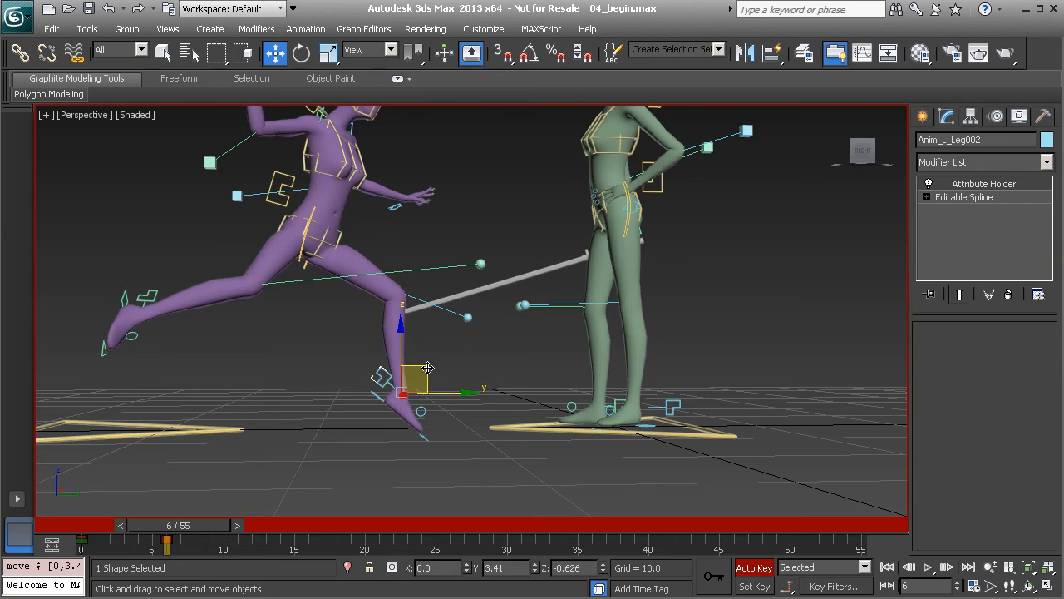
- Move the villainess's trailing right foot control forward and inward at frame 6, to about X -0.24, Y -27.75, Z 7.78
middle_click_drag(350, 277, 269, 351, "alt")
left_click(178, 348)
left_click_drag(193, 341, 250, 277)
middle_click_drag(250, 277, 304, 304, "alt")
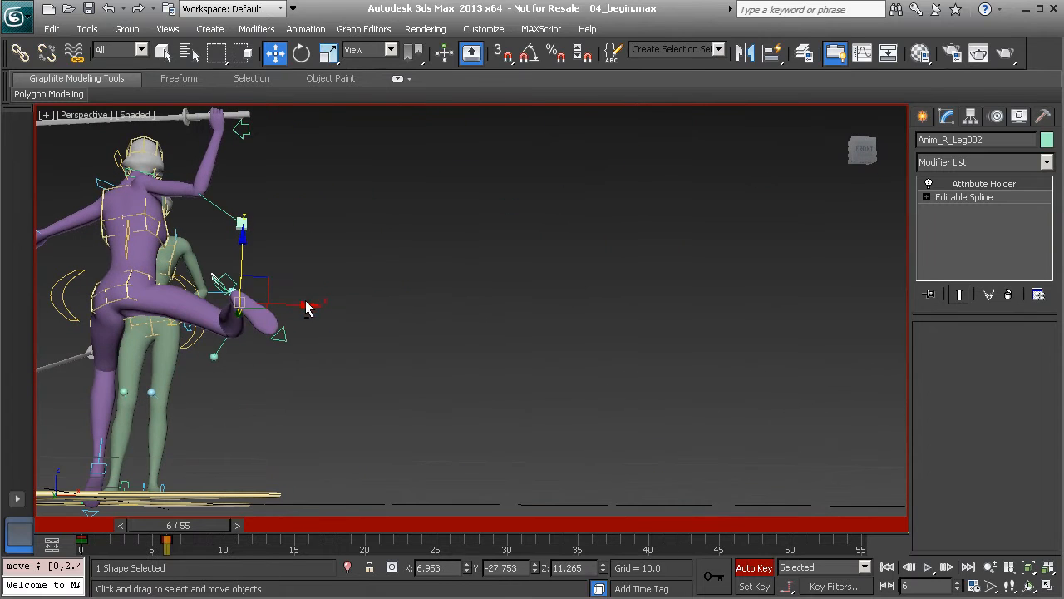
left_click_drag(283, 304, 137, 332)
middle_click_drag(175, 322, 402, 320, "alt")
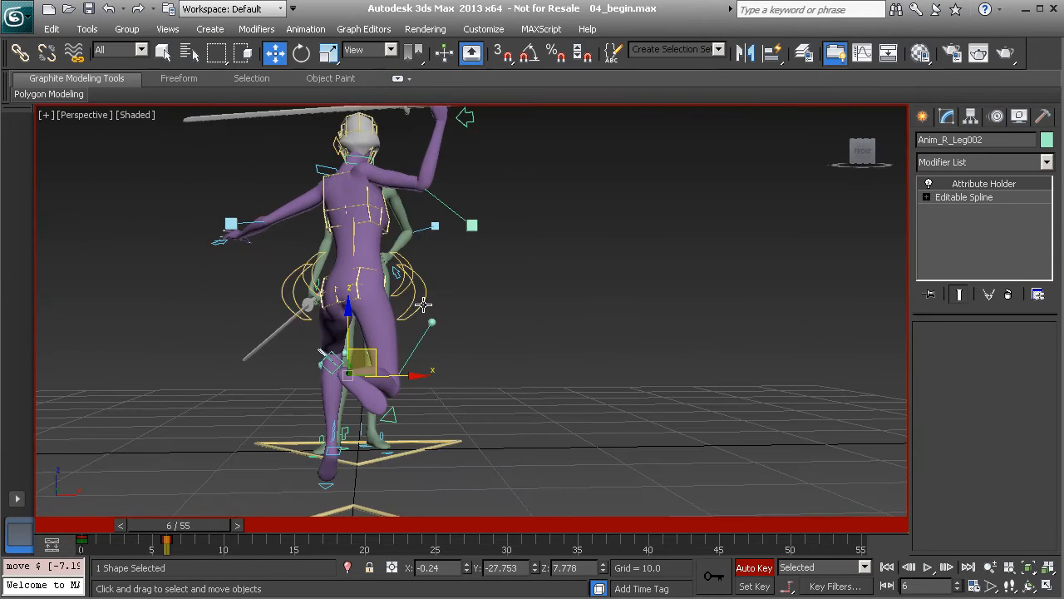
- Select the villainess's hip, foot, hand, elbow and knee controls together and shift them about 3.3 units along X at frame 6
left_click(424, 305, "ctrl")
middle_click_drag(267, 450, 319, 446, "alt")
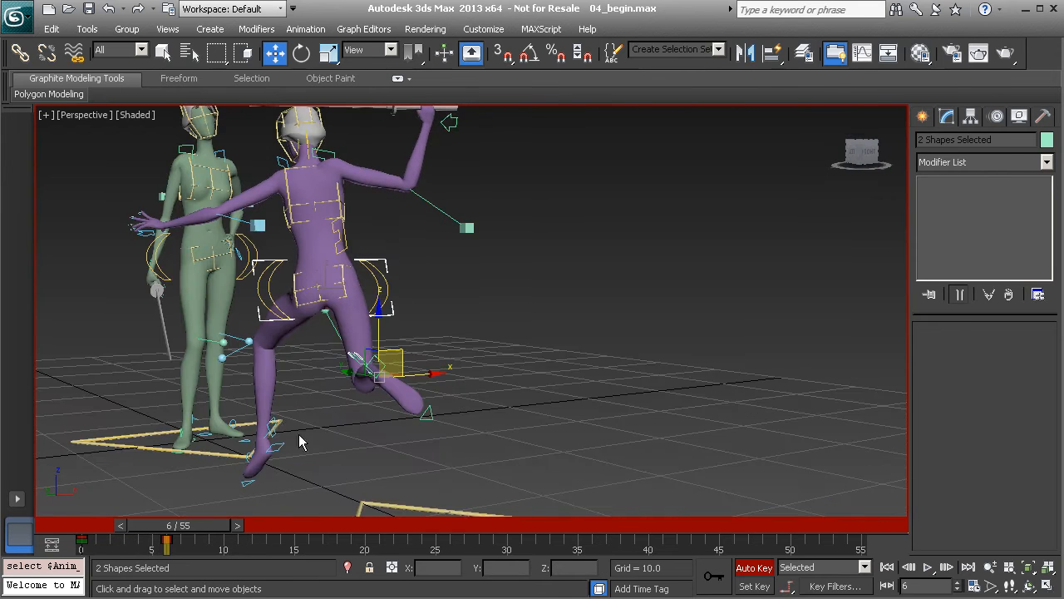
middle_click_drag(390, 363, 208, 353, "alt")
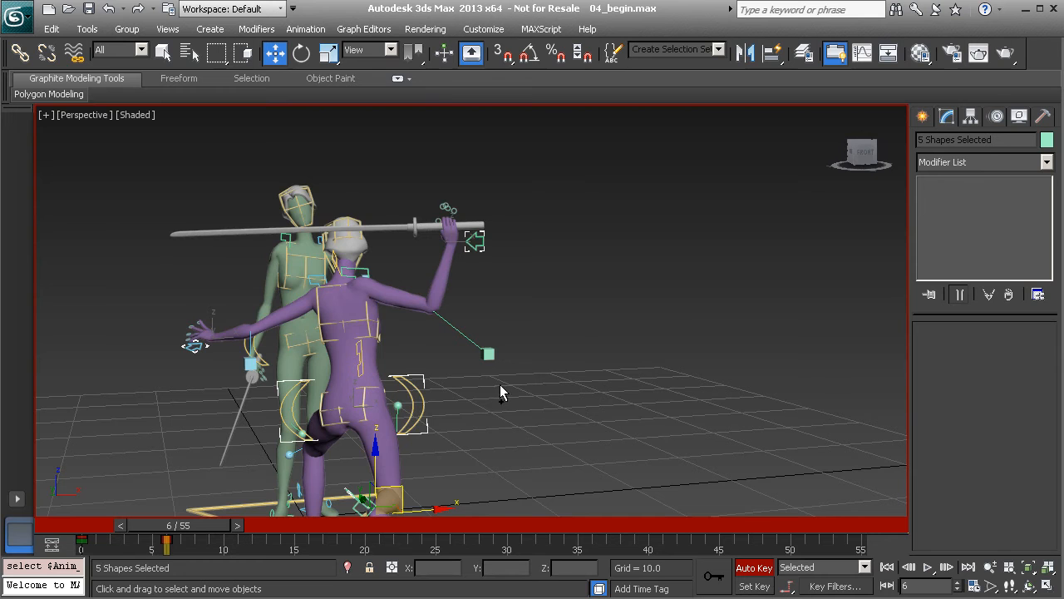
left_click(488, 355, "ctrl")
middle_click_drag(488, 355, 297, 414, "alt")
left_click(215, 365, "ctrl")
middle_click_drag(215, 365, 347, 407, "alt")
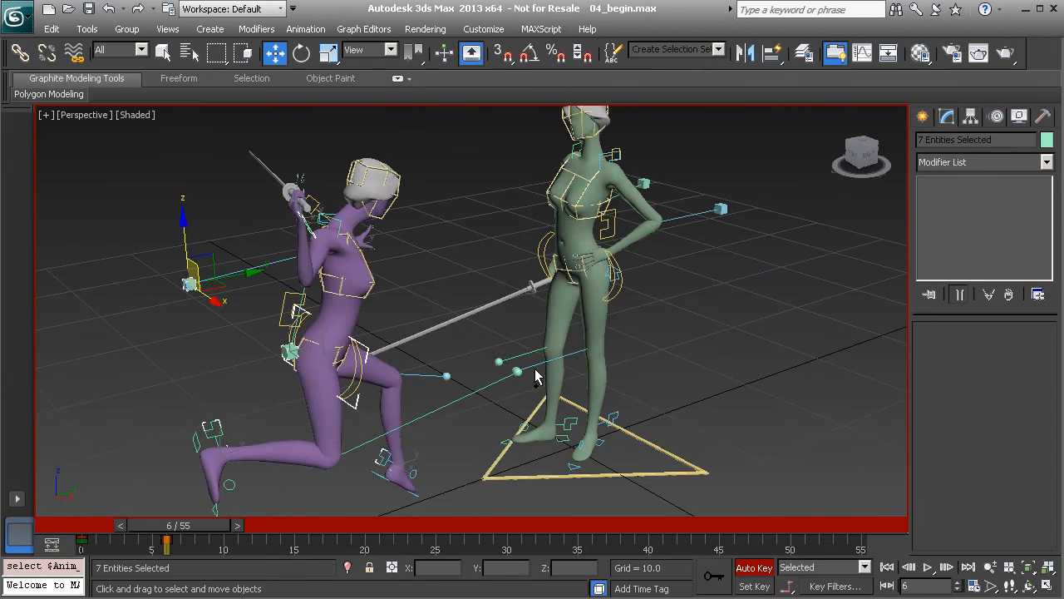
middle_click_drag(529, 393, 499, 424, "alt")
left_click(516, 412, "ctrl")
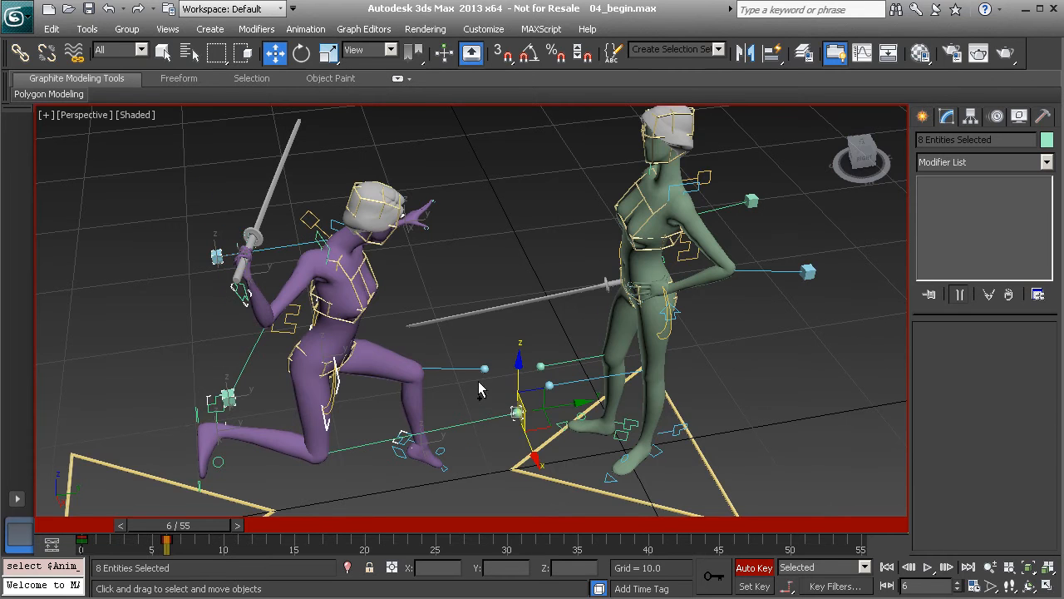
middle_click_drag(483, 371, 385, 408, "alt")
left_click_drag(380, 424, 424, 418)
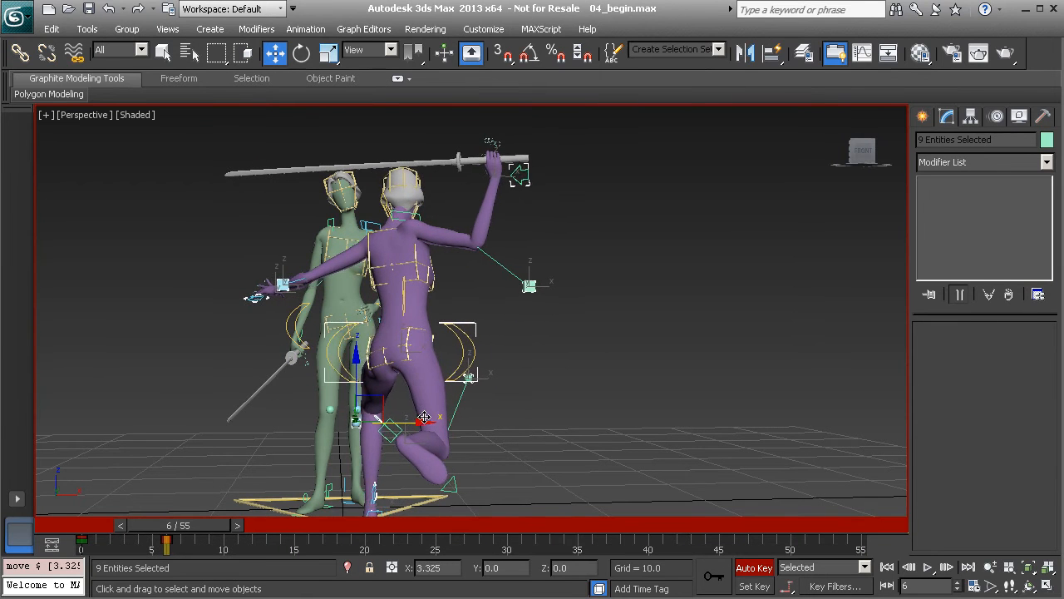
middle_click_drag(378, 336, 360, 336, "alt")
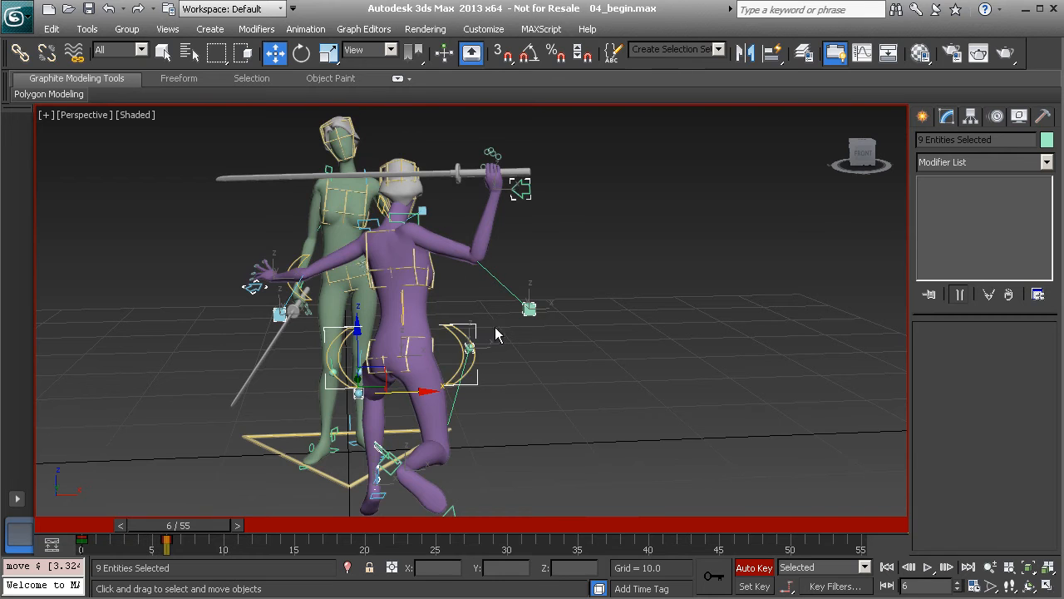
- At frame 0, move the villainess's left foot control outward along X and rotate it to about X 39.8, Y -15.3, Z 1.0
left_click_drag(202, 528, 59, 516)
key("w")
middle_click_drag(316, 441, 336, 362)
mouse_move(349, 443)
middle_mouse_down("alt")
mouse_move(368, 435)
mouse_move(346, 435)
middle_mouse_up("alt")
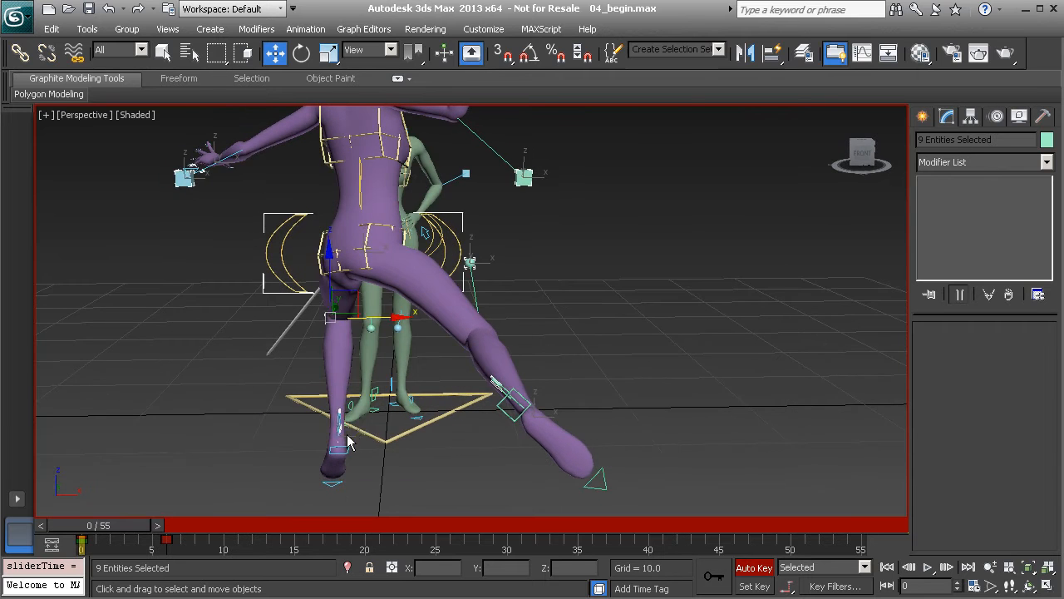
left_click(338, 423)
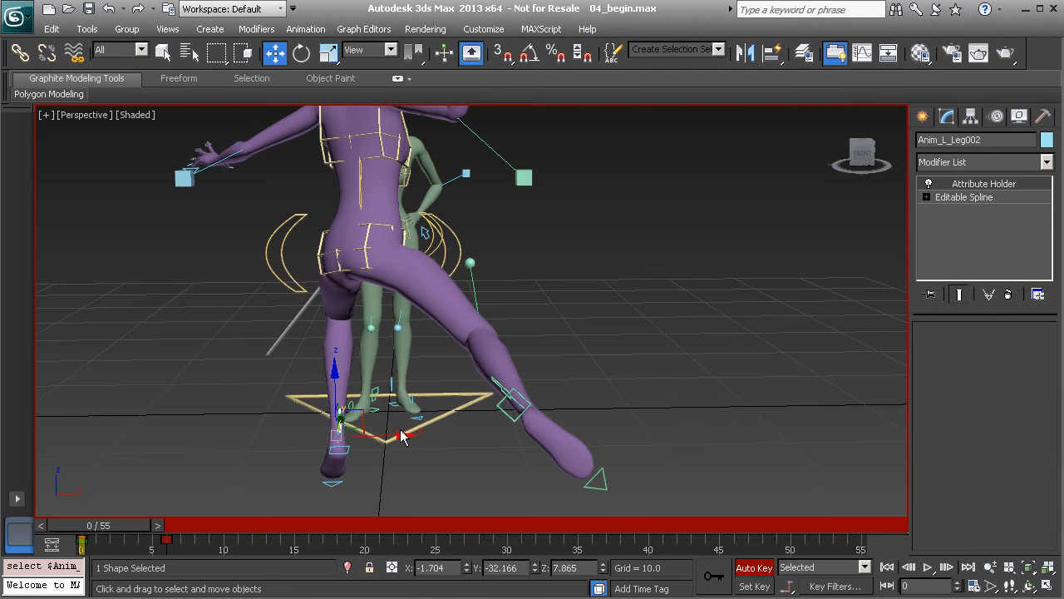
left_click_drag(398, 433, 367, 437)
key("e")
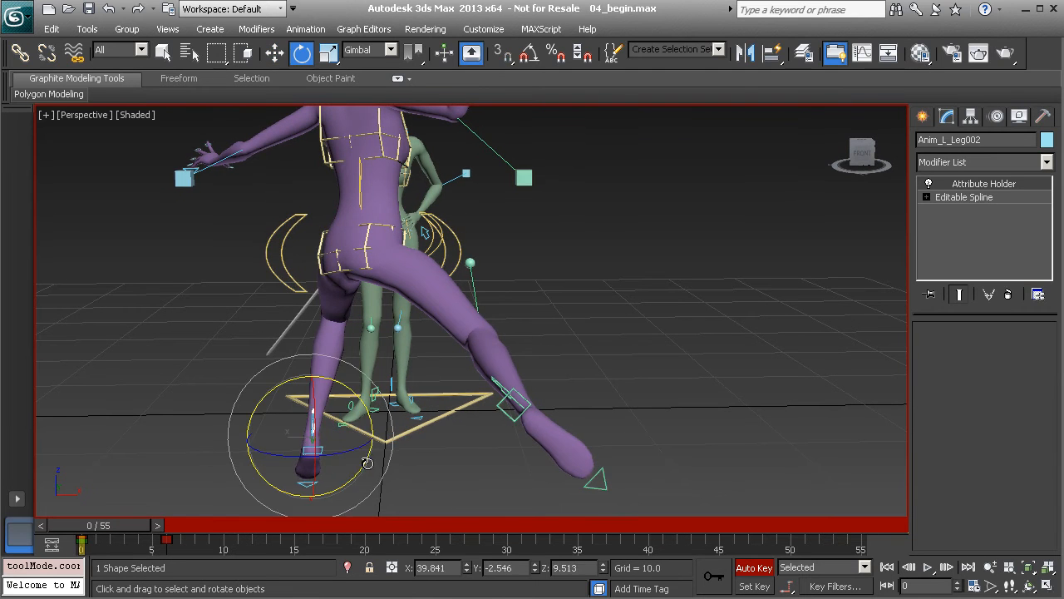
left_click_drag(351, 476, 321, 450)
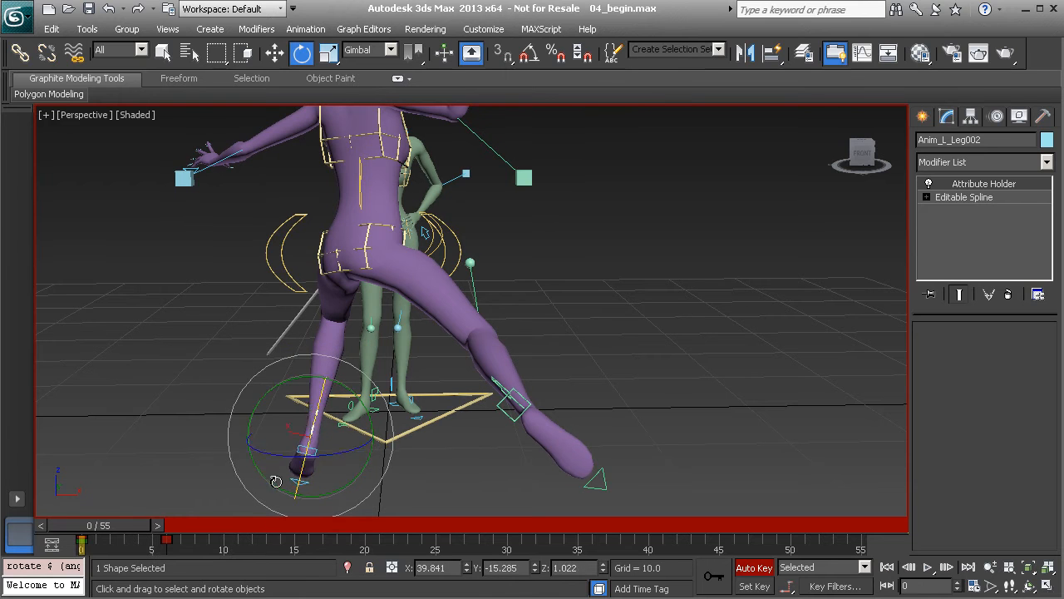
- At frame 6, rotate the villainess's left foot control to about -1.3 in Y
left_click_drag(108, 522, 174, 520)
key("e")
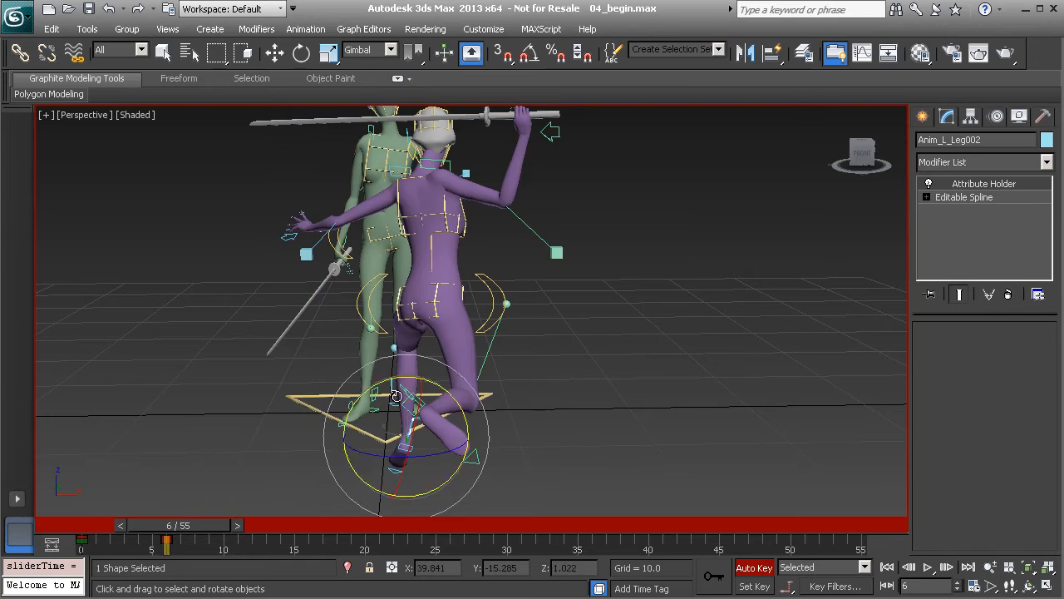
mouse_move(445, 391)
left_mouse_down()
mouse_move(434, 383)
mouse_move(437, 392)
left_mouse_up()
middle_click_drag(513, 402, 371, 394, "alt")
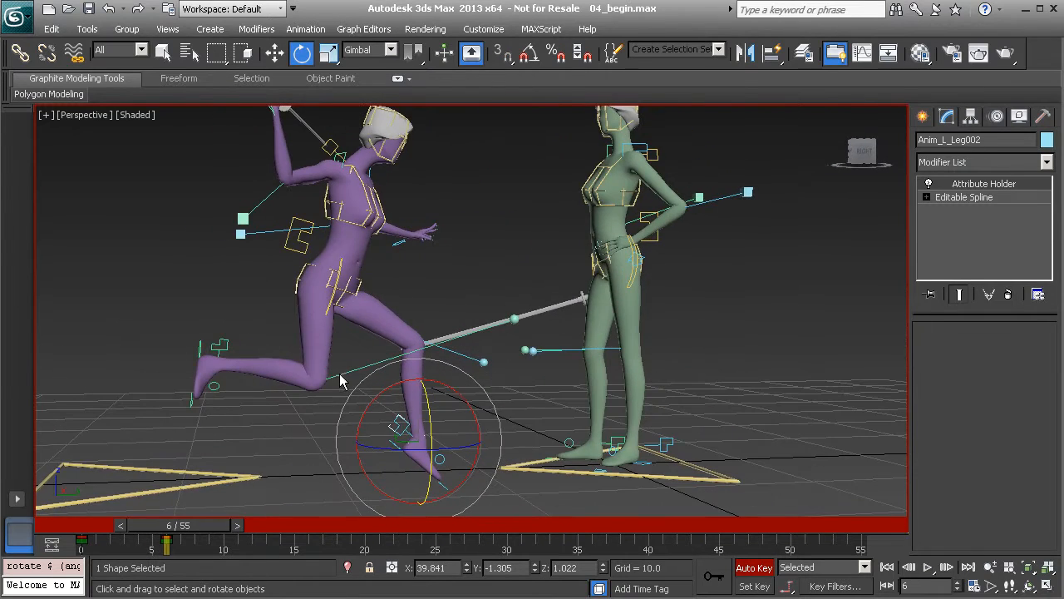
middle_click_drag(284, 350, 307, 369)
left_click_drag(183, 525, 209, 526)
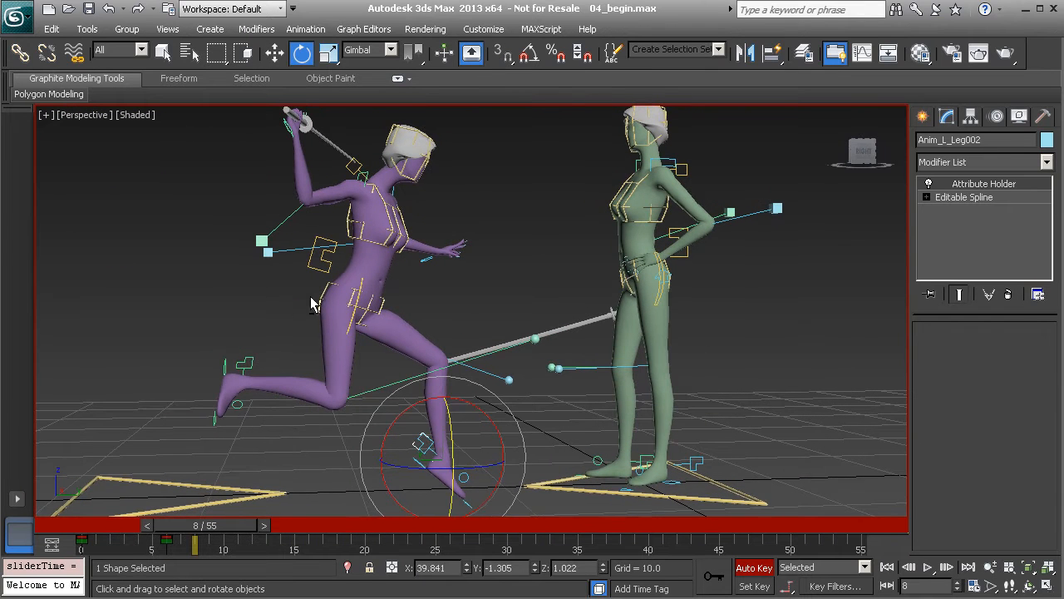
left_click(359, 309)
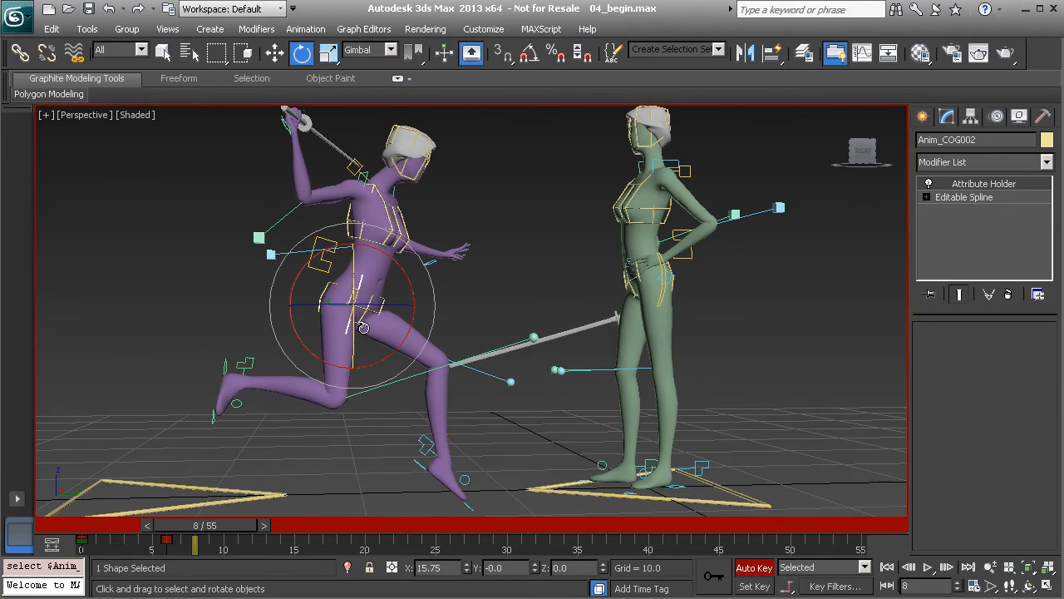
key("w")
mouse_move(366, 289)
left_mouse_down()
mouse_move(349, 306)
mouse_move(363, 285)
left_mouse_up()
left_click(243, 365)
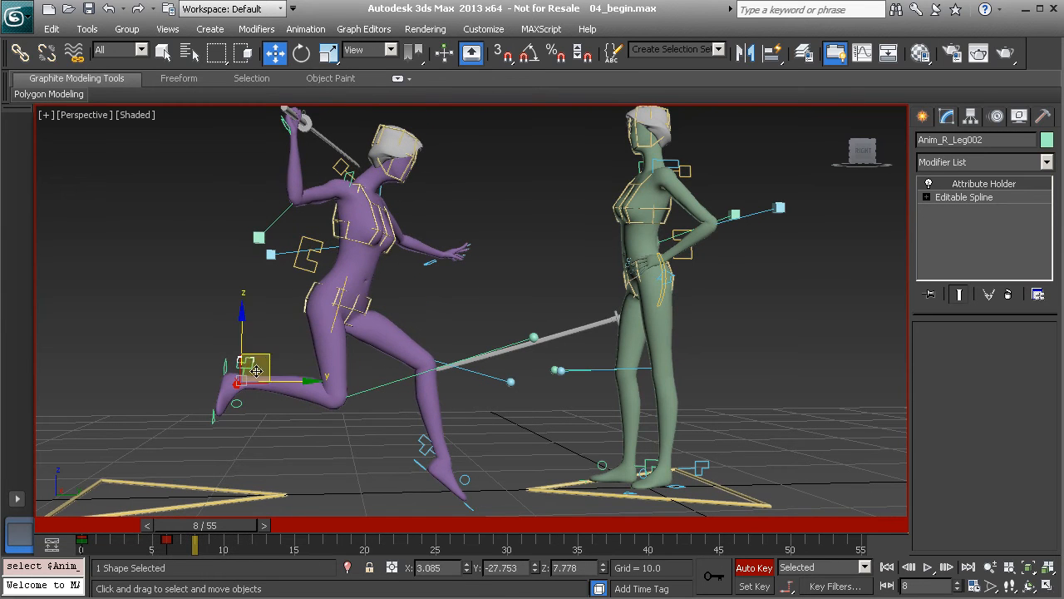
left_click_drag(266, 354, 240, 320)
middle_click_drag(241, 320, 268, 319, "alt")
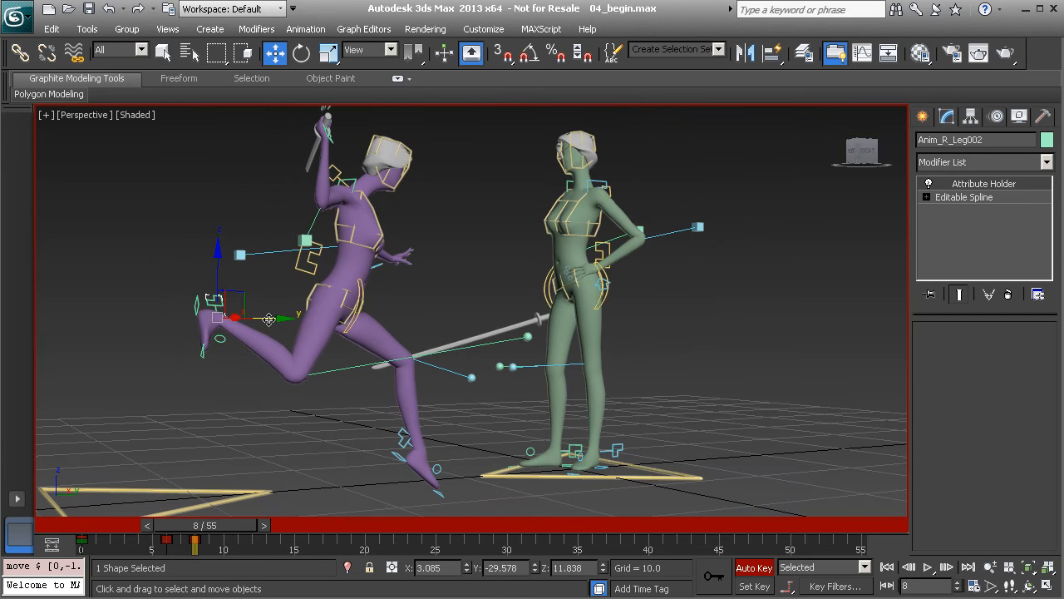
key("ctrl+z")
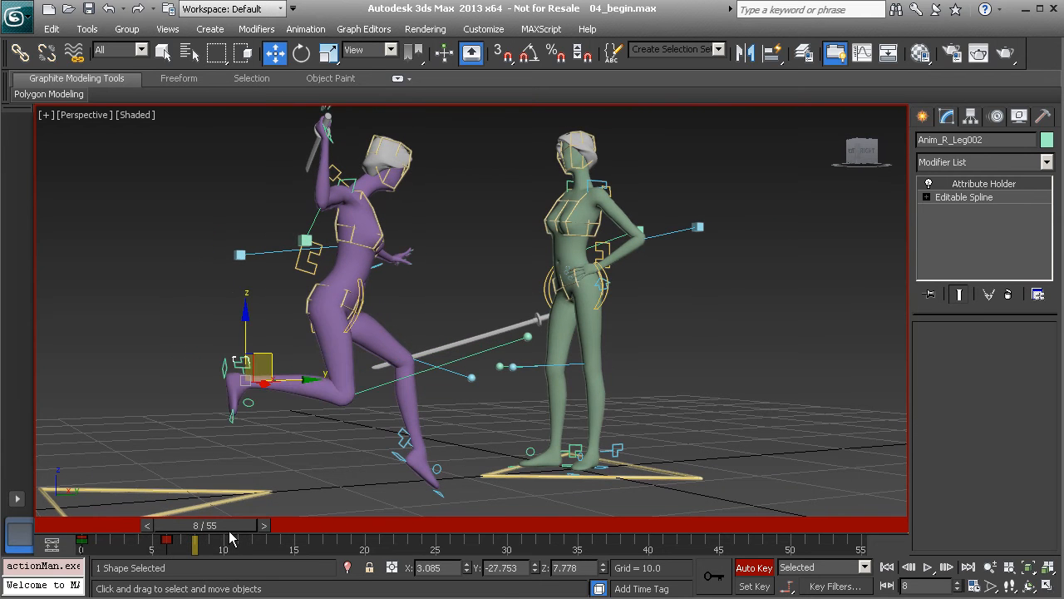
key("ctrl+z")
key("ctrl+z")
- At frame 6, move the villainess's centre-of-gravity control backward to about Y -22.0, Z 13.07
left_click_drag(234, 528, 208, 528)
mouse_move(331, 400)
middle_mouse_down("alt")
mouse_move(308, 407)
mouse_move(321, 386)
middle_mouse_up("alt")
left_click(369, 278)
middle_click_drag(354, 172, 327, 200, "alt")
left_click(359, 295)
left_click_drag(353, 294, 333, 289)
- Move the villainess's trailing right foot control up and back to about X 1.84, Y -31.24, Z 10.77
left_click(232, 368)
middle_click_drag(235, 370, 253, 374, "alt")
left_click_drag(245, 375, 195, 334)
middle_click_drag(196, 335, 349, 355, "alt")
left_click_drag(208, 321, 194, 319)
- Shift the right foot control to about X 3.23, Z 9.75 and move its frame 9 key to frame 6
left_click_drag(193, 525, 234, 525)
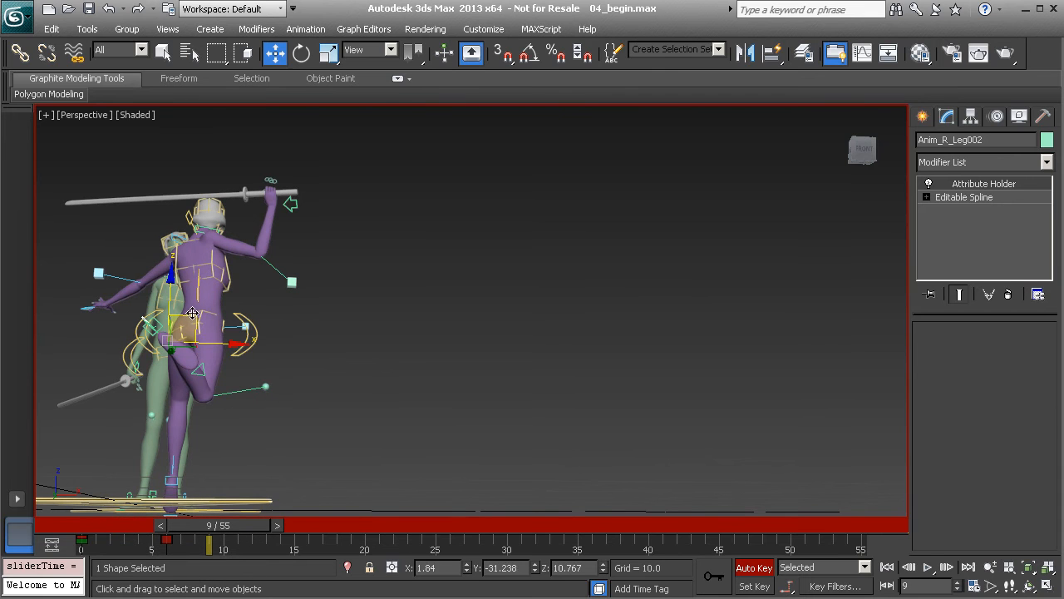
left_click_drag(192, 313, 205, 330)
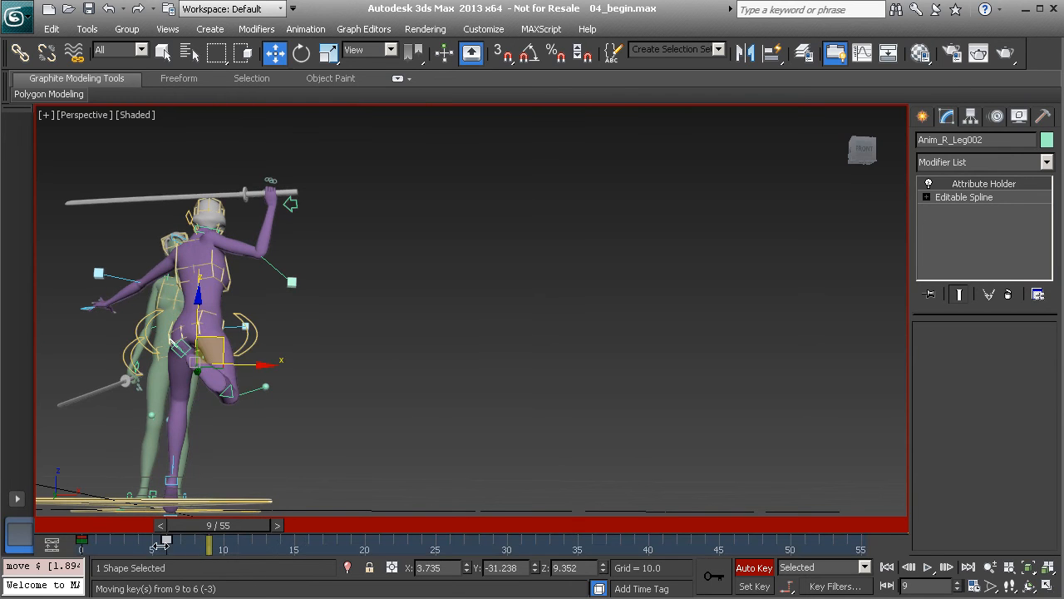
left_click_drag(222, 527, 184, 545)
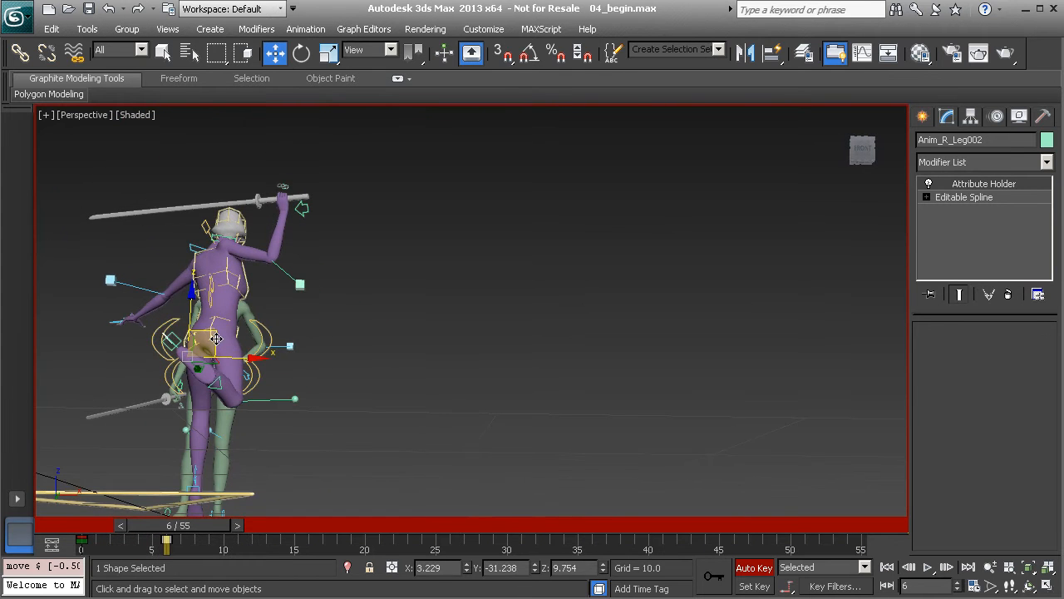
- Rotate the villainess's right foot control so the toes trail behind and move it to about Y -29.19, Z 10.78
key("e")
left_click_drag(249, 374, 213, 416)
middle_click_drag(213, 404, 176, 397, "alt")
mouse_move(173, 409)
left_mouse_down()
mouse_move(170, 391)
mouse_move(188, 396)
left_mouse_up()
key("w")
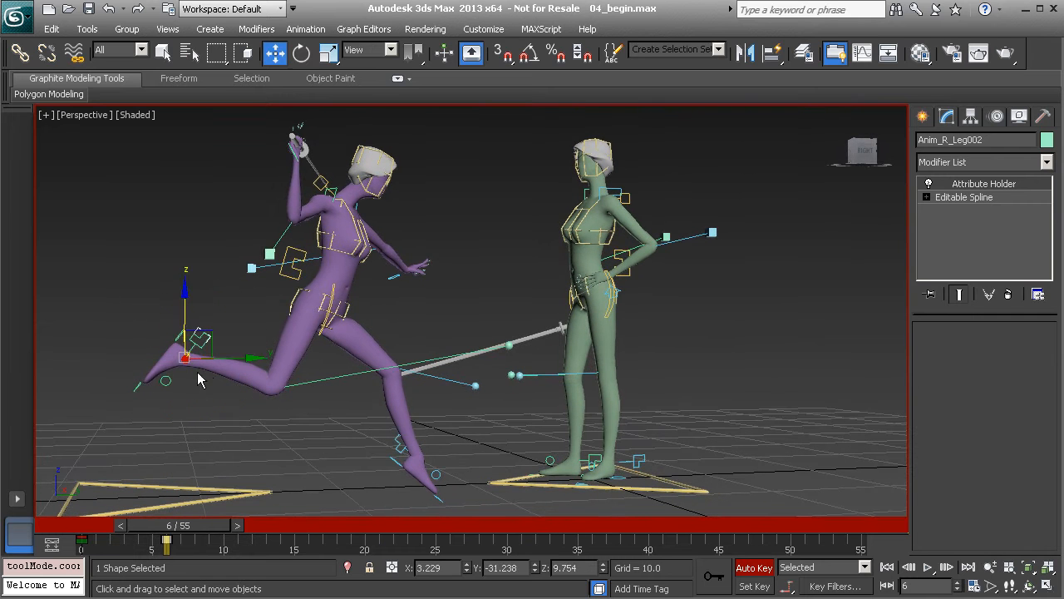
left_click_drag(210, 336, 242, 320)
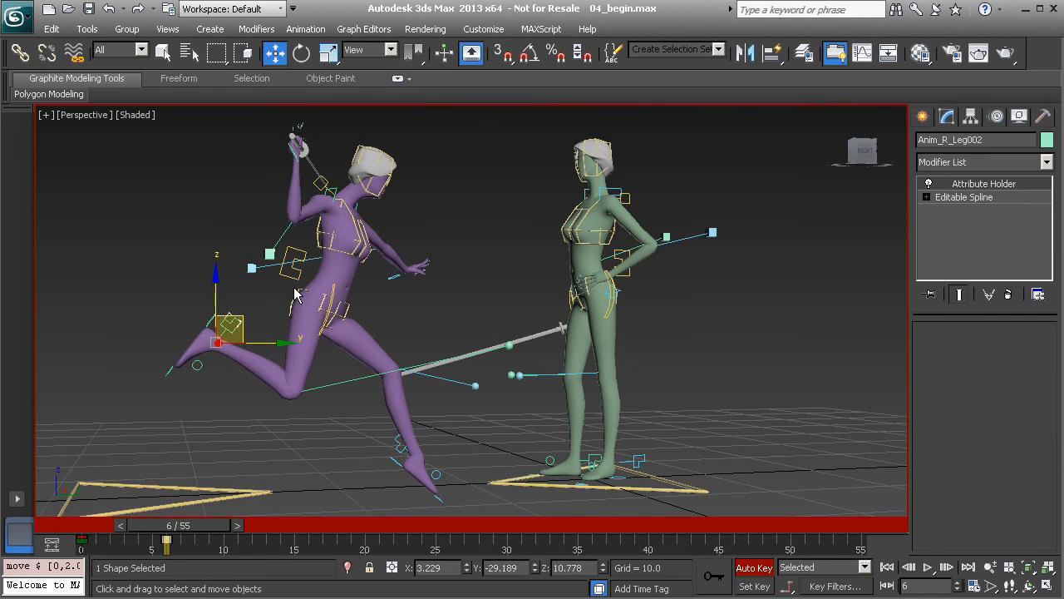
- Rotate the villainess's centre-of-gravity control at frame 6 to tilt her torso forward into the lunge
left_click(327, 315)
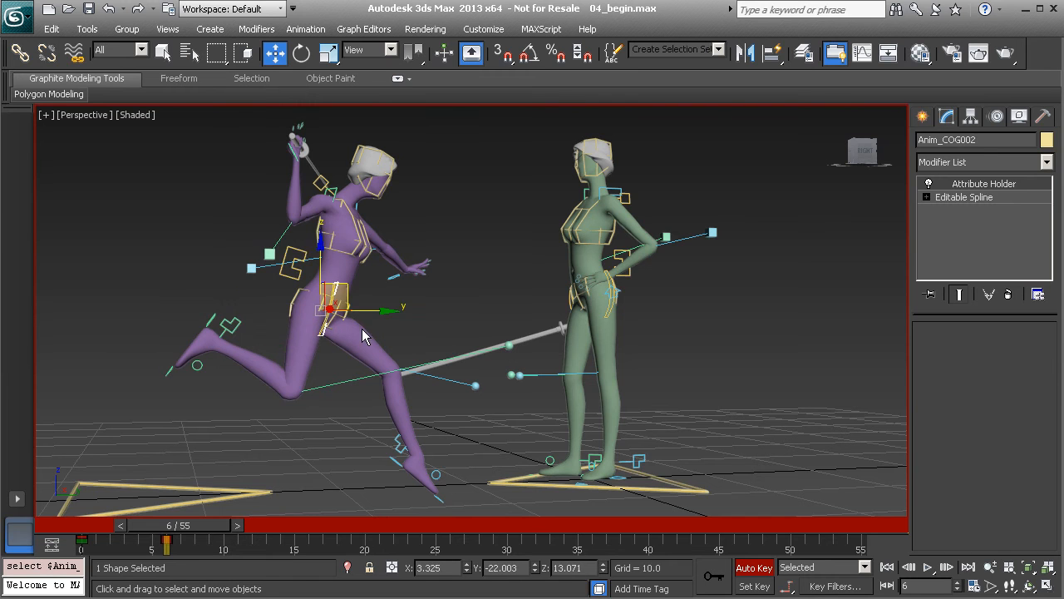
key("e")
left_click_drag(370, 277, 386, 301)
- Rotate the villainess's leading left foot control to about 11.9 in X so the foot flattens toward the ground
left_click(400, 447)
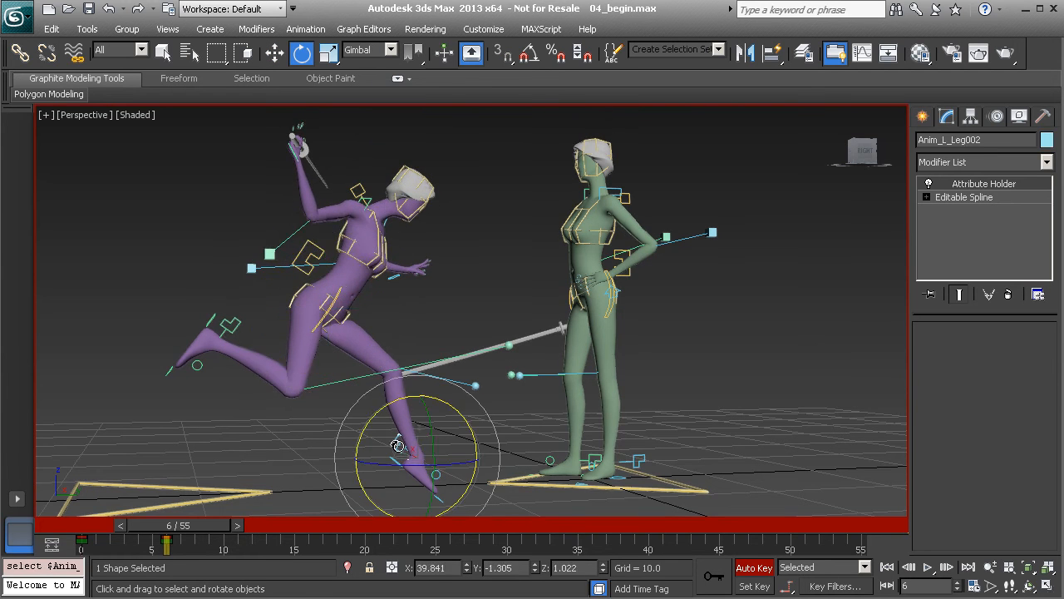
left_click_drag(367, 430, 350, 458)
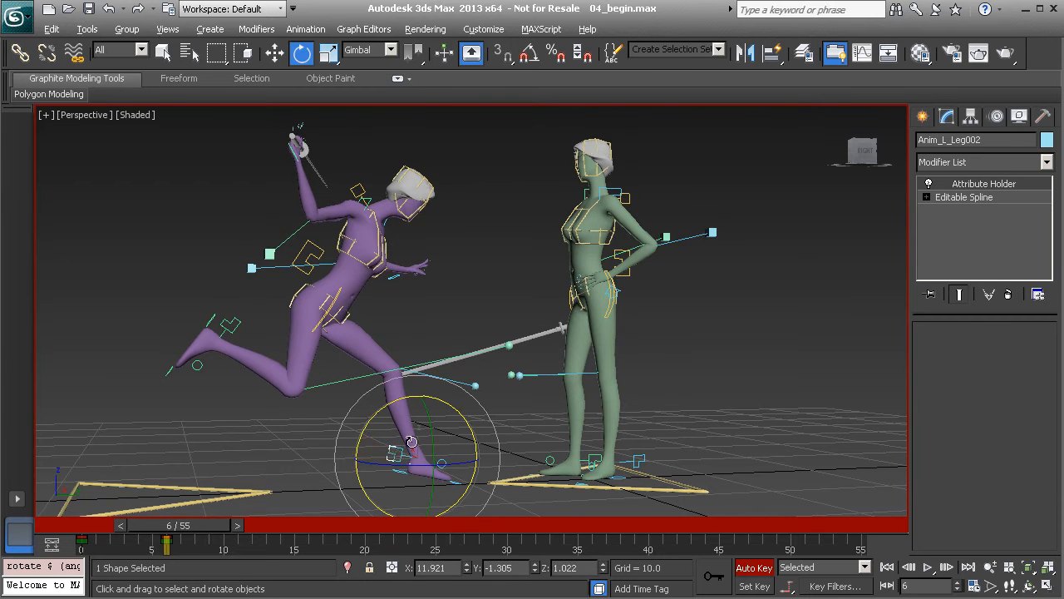
key("w")
- Examine the villainess's frame 6 lunge pose around the chest, hip and centre-of-gravity controls from several angles
middle_click_drag(440, 368, 397, 334, "alt")
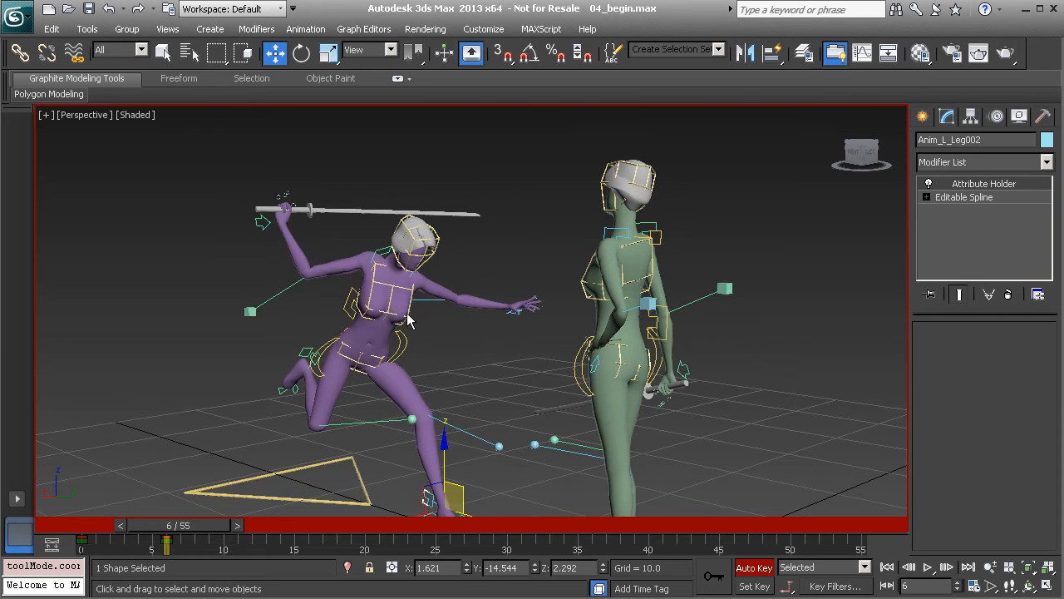
left_click(408, 313)
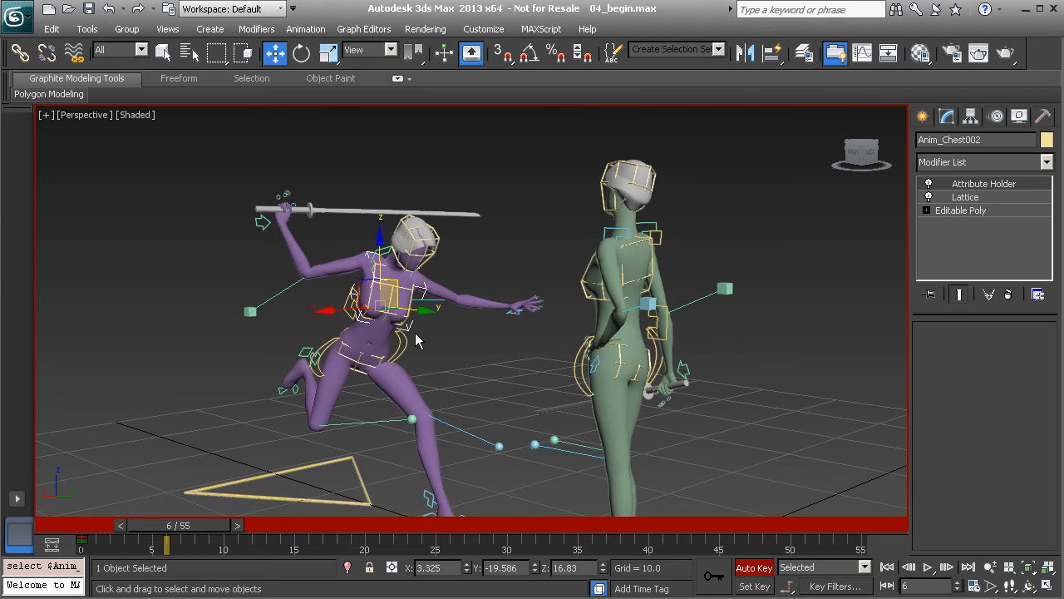
left_click(381, 361)
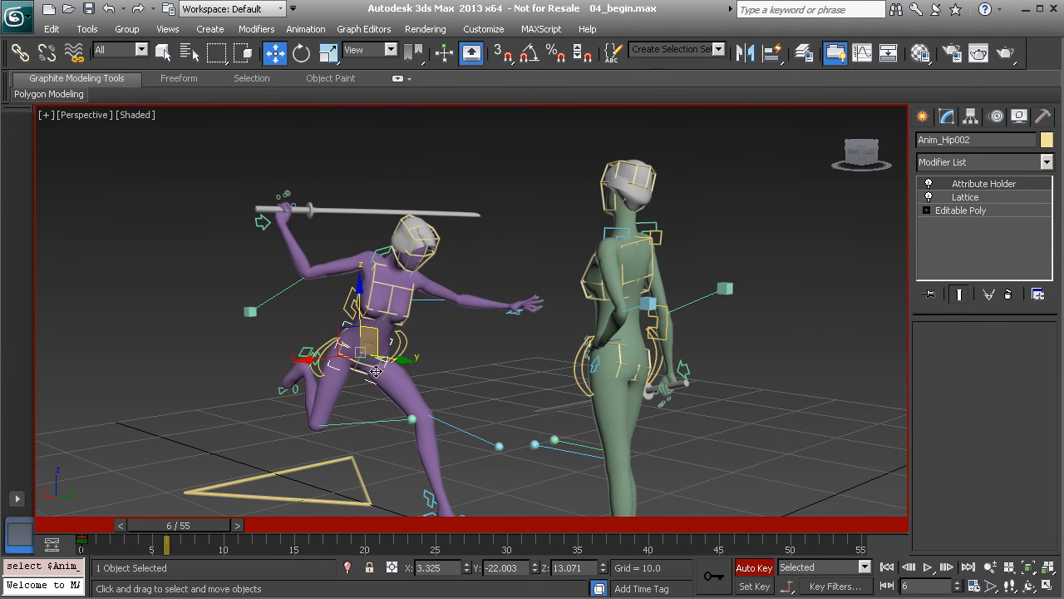
middle_click_drag(378, 370, 407, 380, "alt")
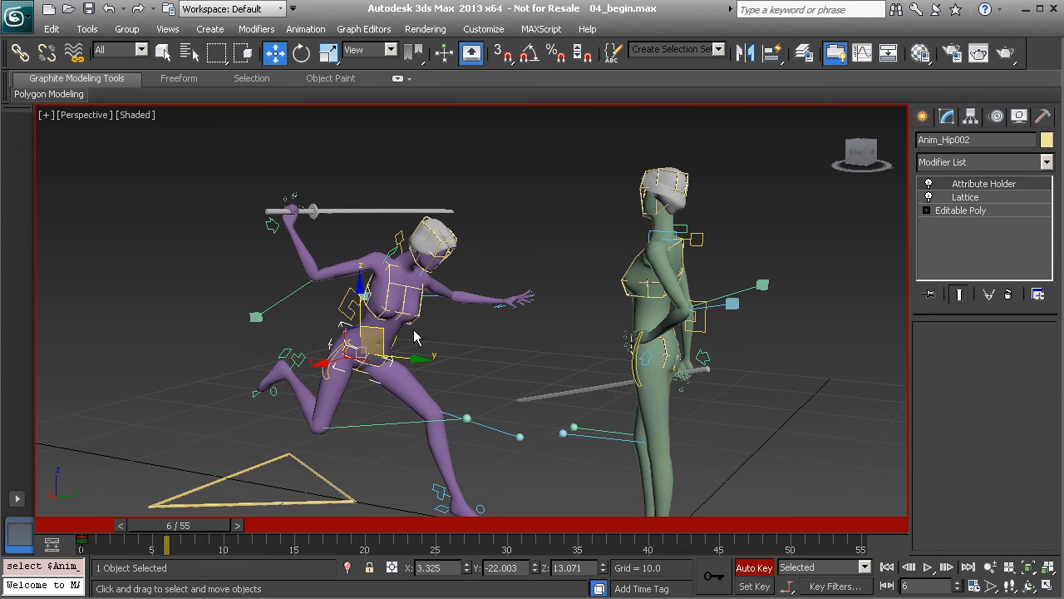
middle_click_drag(393, 338, 363, 336, "alt")
left_click(332, 379)
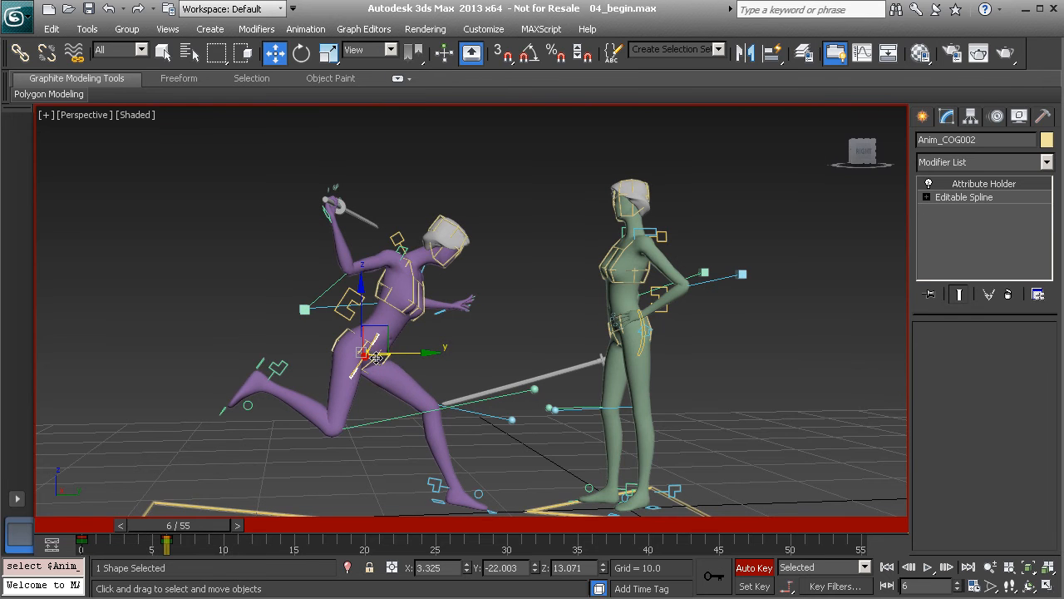
middle_click_drag(405, 368, 345, 308, "alt")
middle_click_drag(363, 359, 387, 349, "alt")
middle_click_drag(315, 366, 349, 355, "alt")
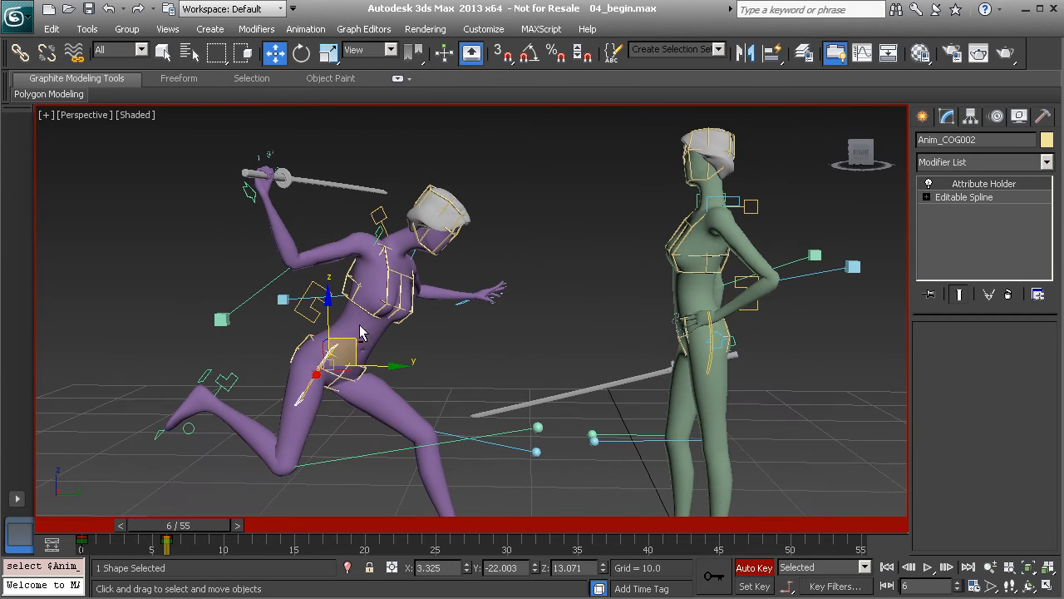
- Twist the villainess's hip control at frame 6 by about 23.3 degrees in Z
left_click(358, 381)
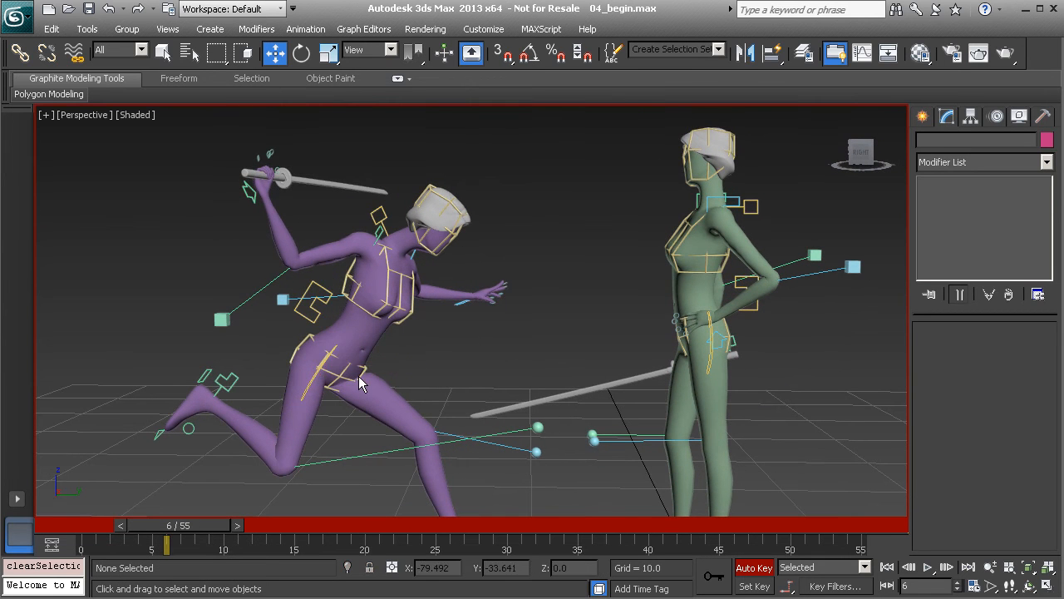
left_click(365, 372)
mouse_move(365, 373)
middle_mouse_down("alt")
mouse_move(345, 394)
mouse_move(363, 389)
middle_mouse_up("alt")
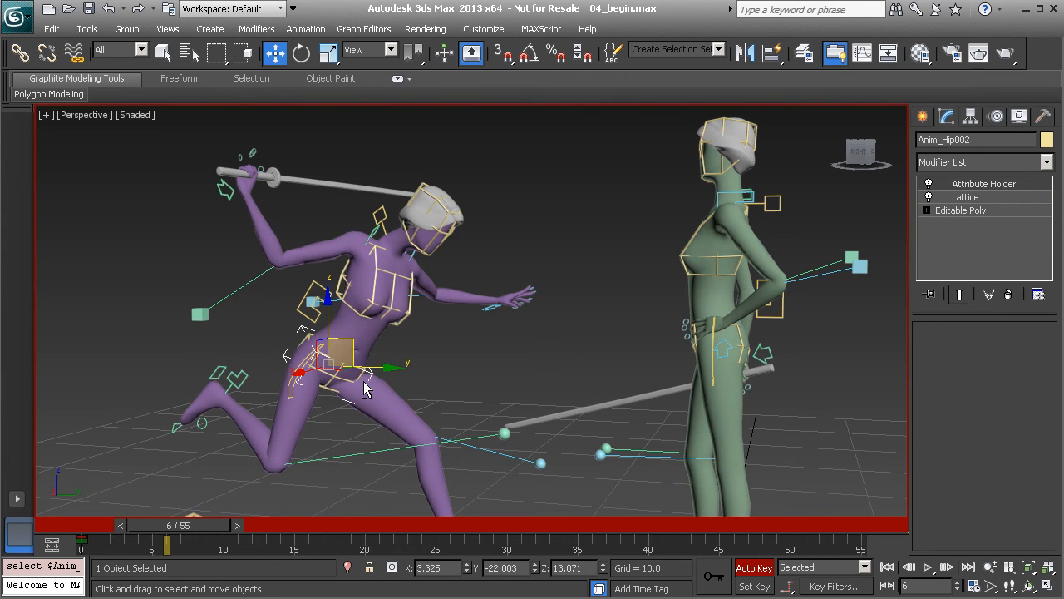
key("e")
left_click_drag(330, 393, 364, 410)
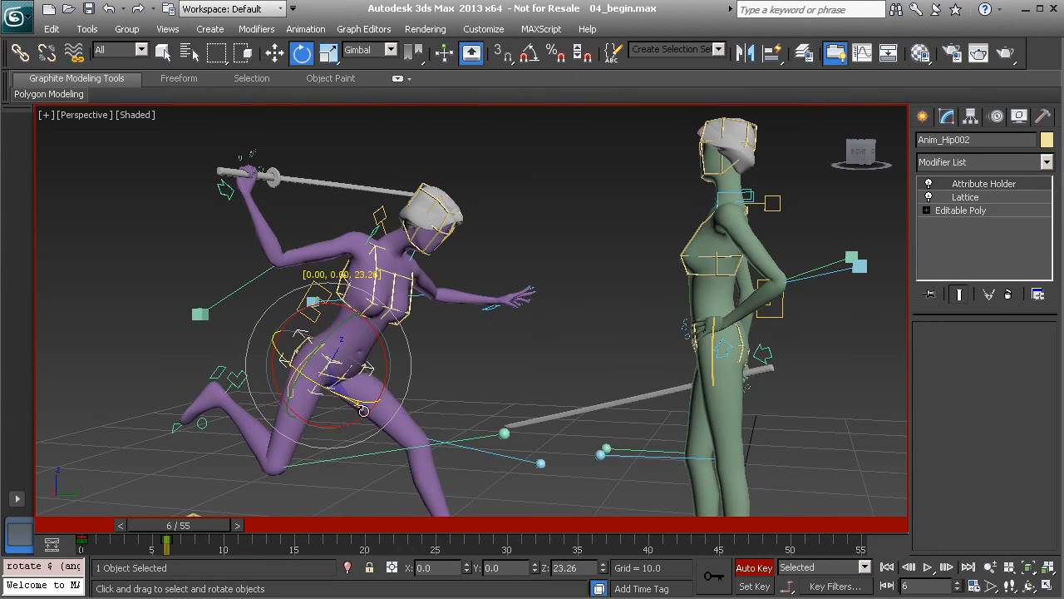
- Twist the villainess's chest control at frame 6 to about 23.7 degrees in Z
left_click(405, 316)
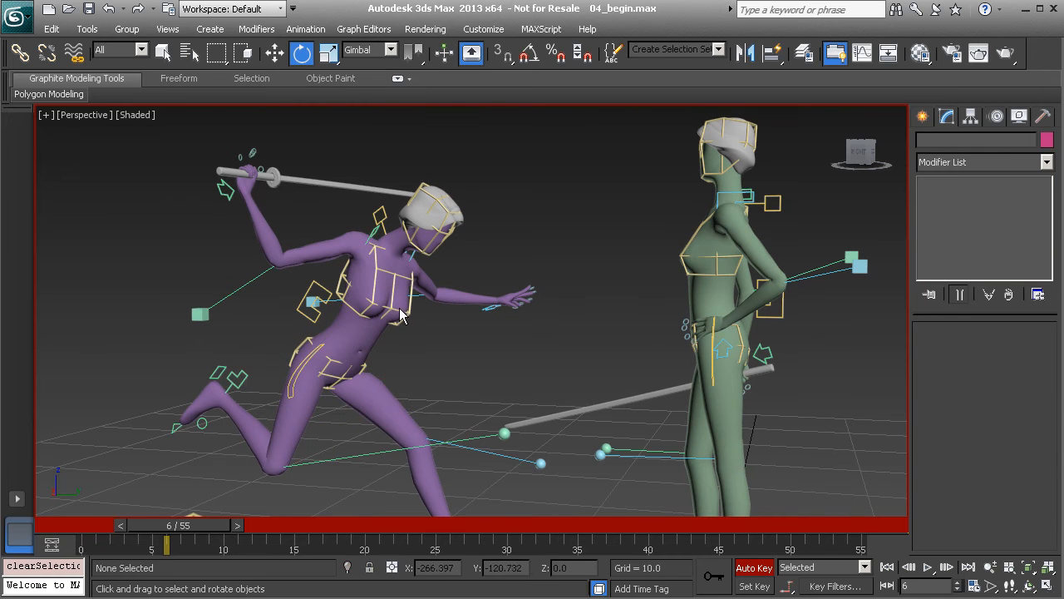
left_click(400, 314)
left_click_drag(381, 329, 461, 351)
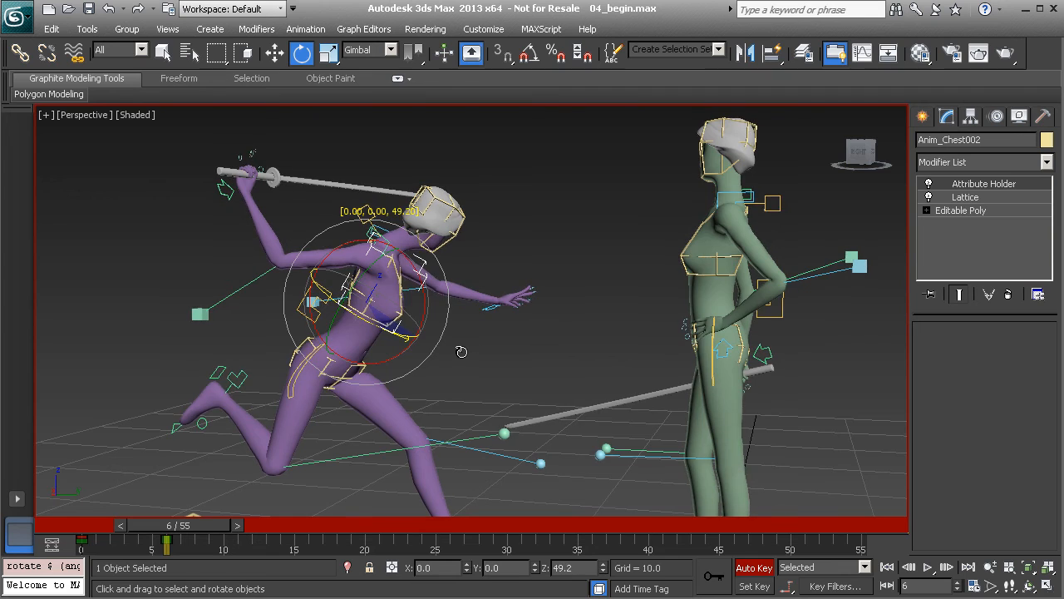
middle_click_drag(395, 306, 384, 309, "alt")
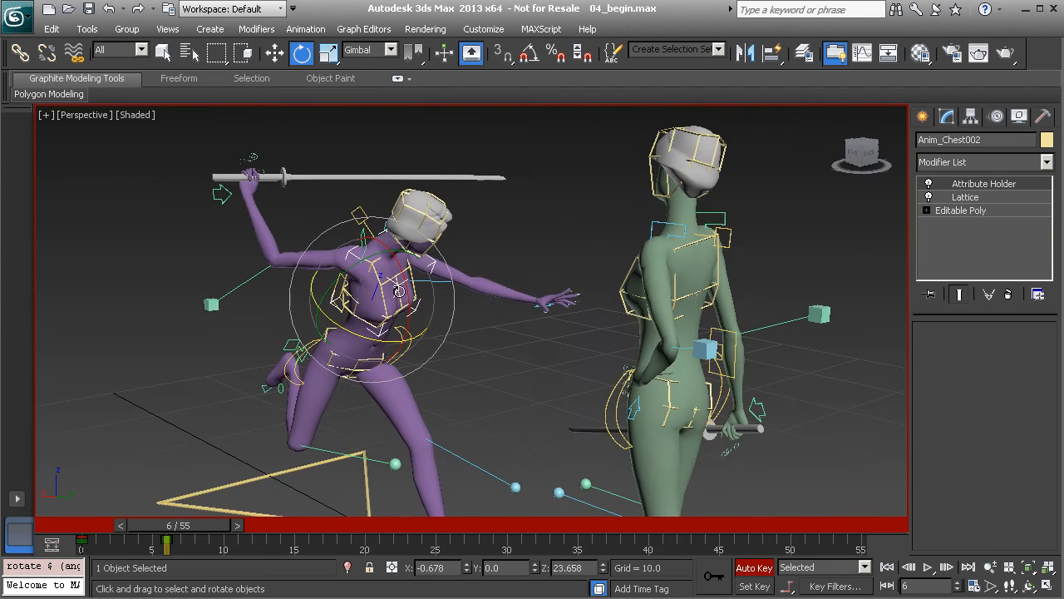
- Move the villainess's left hand control back behind her body, to about X -4.63, Y -22.98, Z 17.37
left_click(531, 230)
middle_click_drag(531, 229, 370, 362, "alt")
left_click(440, 315)
key("w")
left_click_drag(352, 341, 423, 349)
- Raise the villainess's left elbow control to lift the direction of her bent arm
mouse_move(586, 350)
middle_mouse_down("alt")
mouse_move(610, 350)
mouse_move(614, 336)
mouse_move(600, 366)
middle_mouse_up("alt")
left_click(588, 344)
left_click_drag(600, 366, 583, 250)
- Rotate the villainess's left hand control to about X 14.8, Y 44.3, Z 43.4
left_click(548, 393)
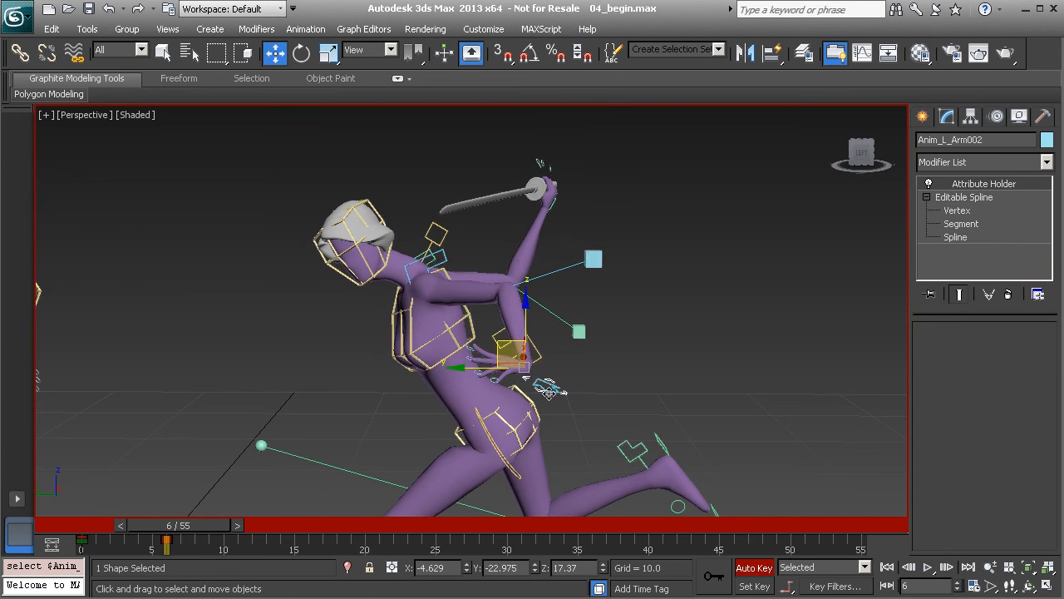
middle_click_drag(549, 392, 534, 396, "alt")
key("e")
left_click_drag(497, 381, 619, 389)
left_click_drag(530, 363, 532, 420)
left_click_drag(505, 344, 446, 377)
middle_click_drag(447, 376, 470, 378, "alt")
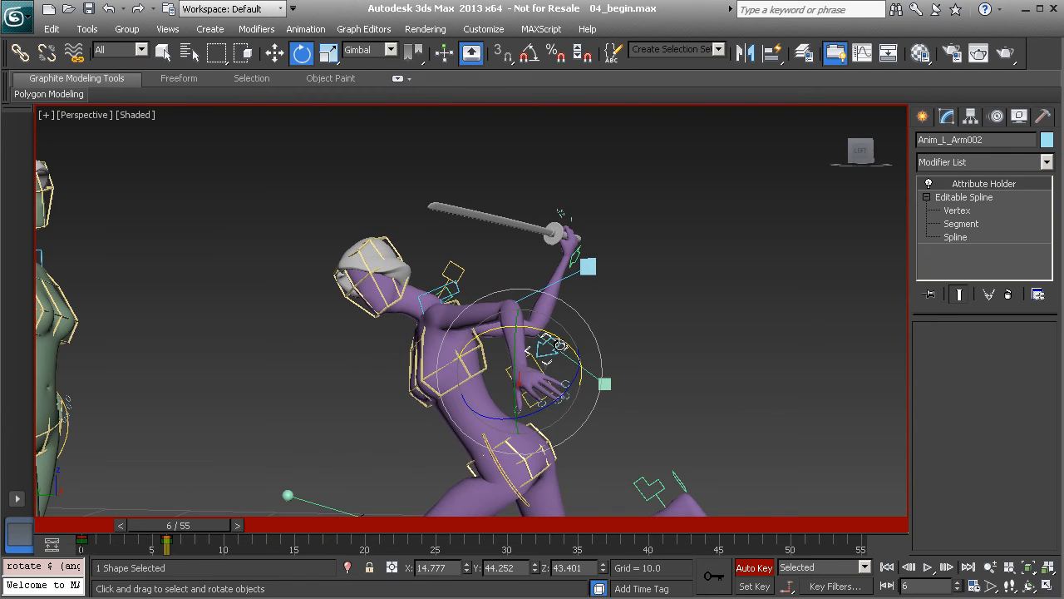
- Refine the left hand control's rotation and raise it farther back, to about X -4.0, Y -25.05, Z 20.08
key("w")
middle_click_drag(545, 352, 598, 357, "alt")
left_click_drag(600, 353, 582, 329)
middle_click_drag(582, 329, 539, 333, "alt")
key("e")
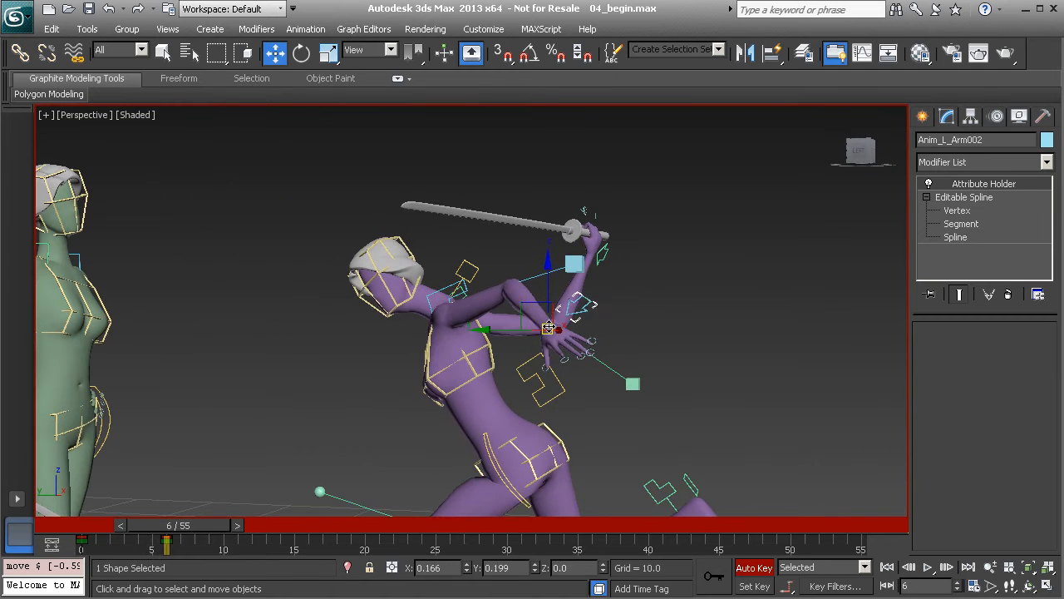
left_click_drag(602, 304, 580, 307)
middle_click_drag(579, 308, 549, 323, "alt")
key("w")
left_click_drag(549, 323, 555, 300)
middle_click_drag(513, 329, 394, 317, "alt")
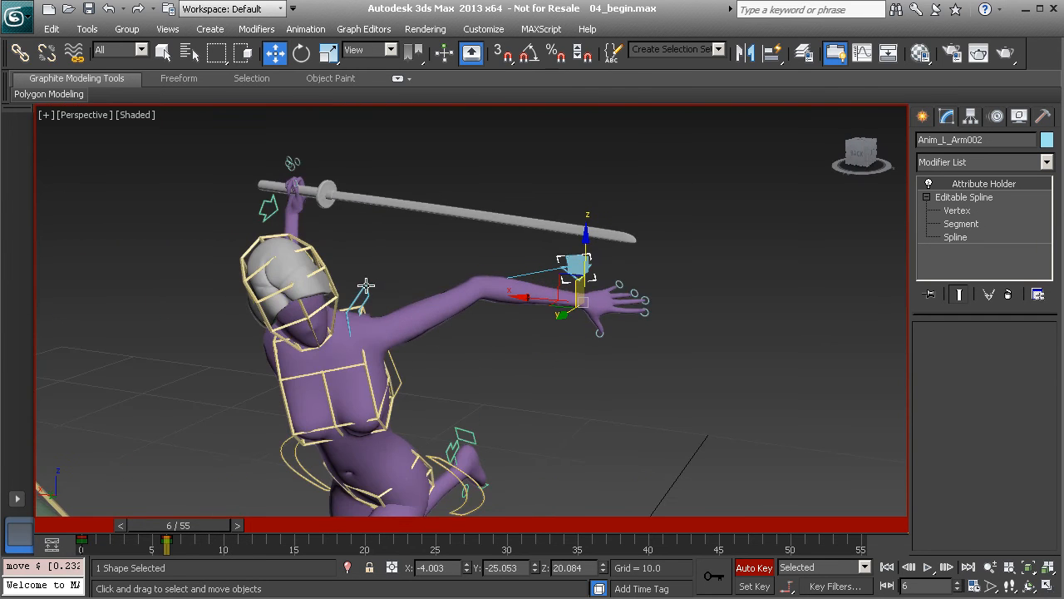
- Rotate the villainess's left shoulder control slightly to follow the drawn-back arm at frame 6
left_click(392, 317)
key("e")
left_click_drag(392, 349, 400, 340)
middle_click_drag(368, 360, 418, 325, "alt")
- Turn and lift the villainess's head control at frame 6 so her face points toward her opponent
left_click(487, 324)
left_click(464, 323)
left_click_drag(452, 339, 382, 323)
left_click_drag(485, 302, 488, 279)
left_click(584, 338)
middle_click_drag(331, 305, 406, 317, "alt")
- Rotate the villainess's neck control to about X 17.3, Y 6.2, Z -2.3
left_click(388, 281)
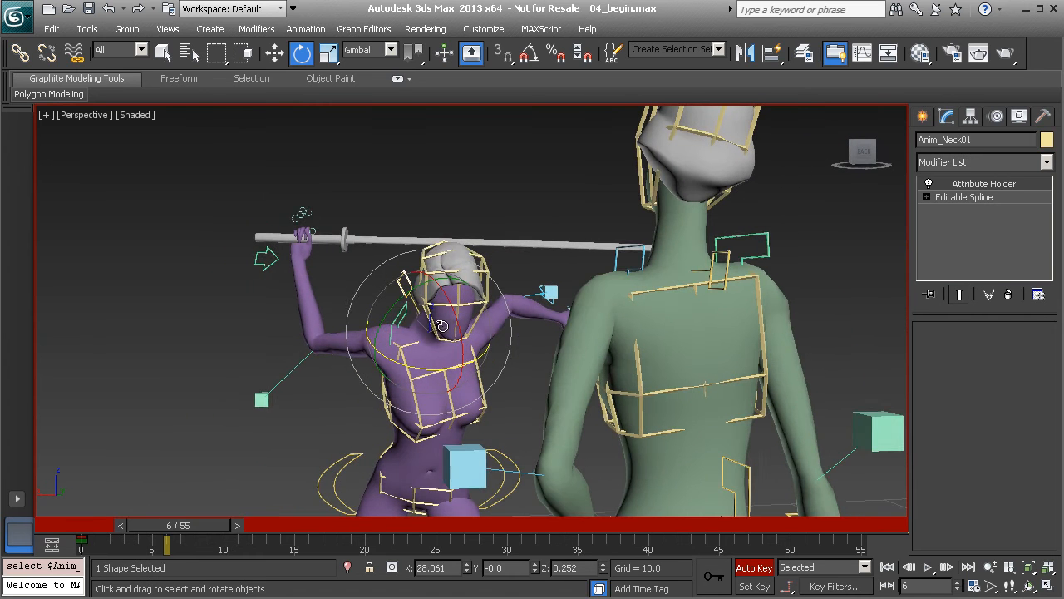
left_click_drag(440, 324, 439, 312)
middle_click_drag(439, 312, 561, 332, "alt")
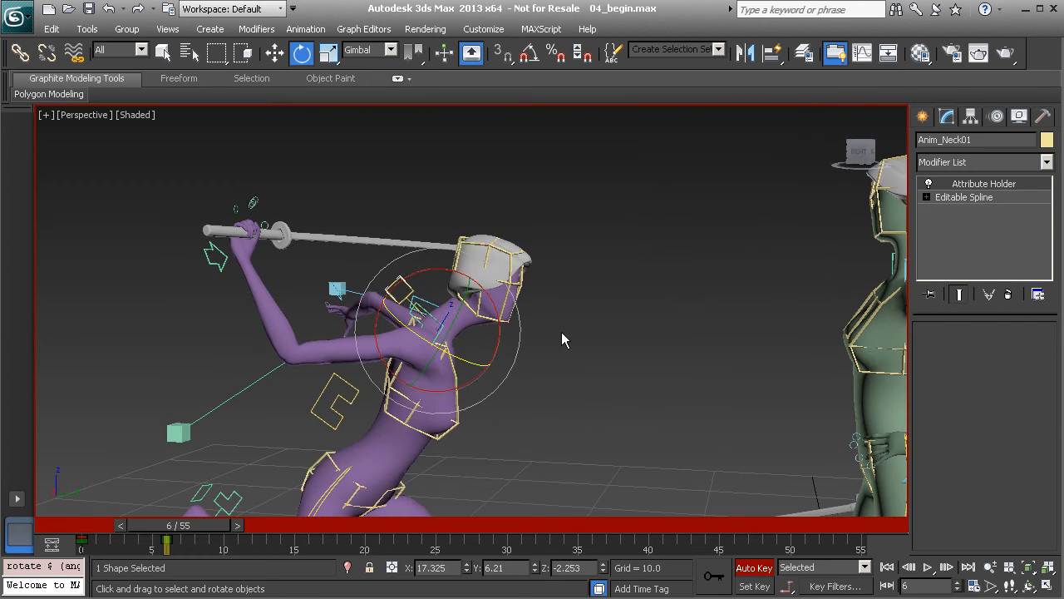
- Adjust the villainess's head control at frame 6 by about 4.7 degrees in Z
left_click(527, 290)
left_click(521, 280)
left_click_drag(521, 280, 527, 274)
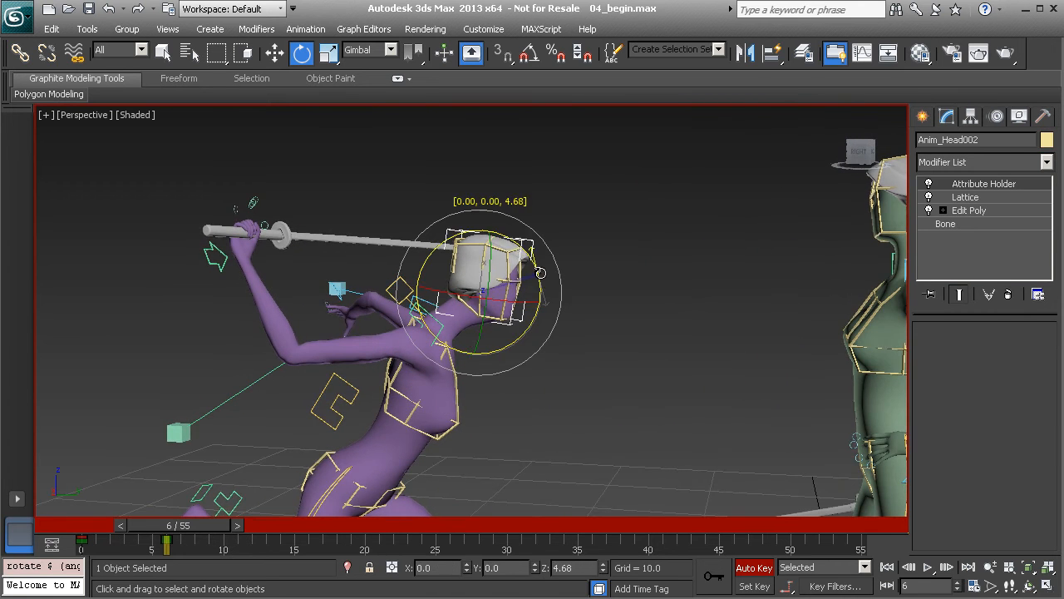
left_click(630, 283)
middle_click_drag(631, 283, 356, 296, "alt")
- Move the villainess's right arm control from behind her head to a forward, lower position in front of her torso at frame 6
left_click(304, 292)
left_click_drag(379, 265, 351, 238)
key("ctrl+z")
key("w")
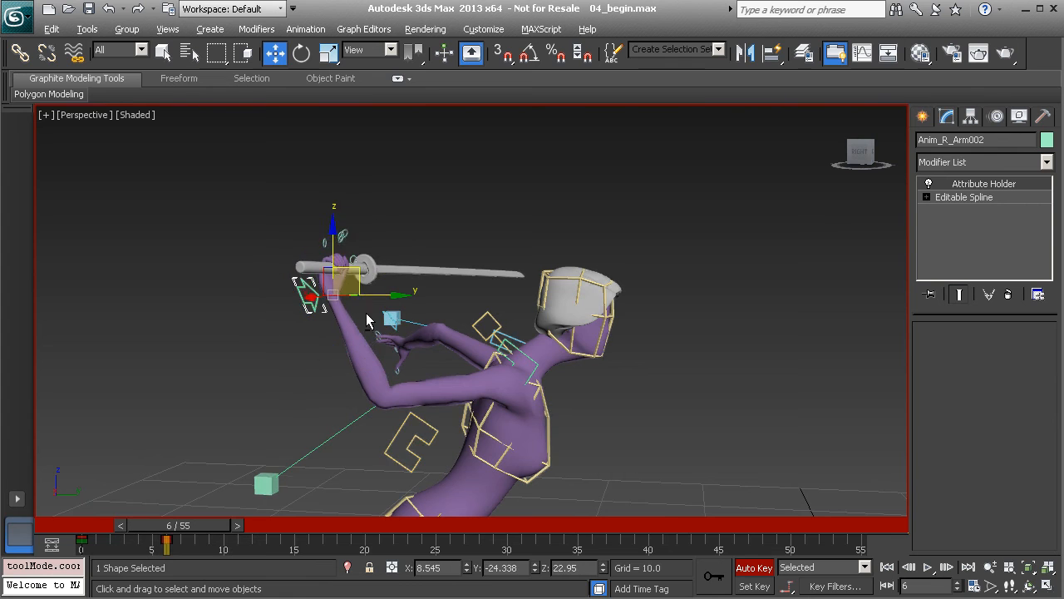
middle_click_drag(359, 325, 362, 306, "alt")
left_click_drag(325, 289, 604, 381)
- Rotate the villainess's right shoulder control forward to follow the extended sword arm at frame 6
left_click(528, 363)
middle_click_drag(527, 367, 508, 389, "alt")
key("e")
left_click_drag(536, 407, 553, 375)
middle_click_drag(572, 402, 539, 393, "alt")
- Rotate the villainess's right arm control to about X -194.7, Y 87.8, Z -135.4 so the sword angles up toward her opponent
left_click(658, 439)
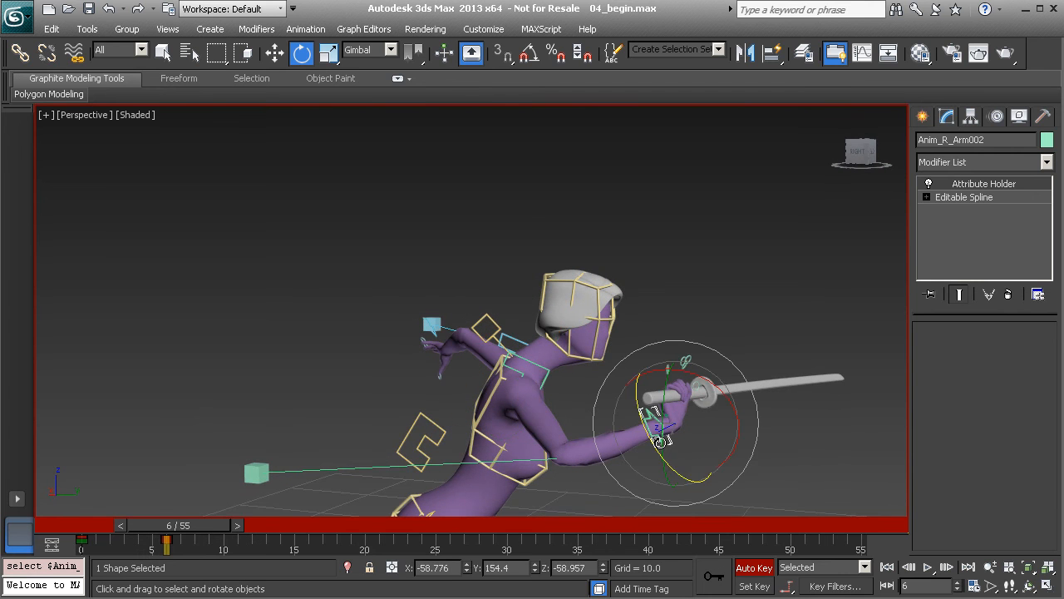
left_click_drag(651, 419, 699, 428)
left_click_drag(666, 396, 711, 419)
middle_click_drag(732, 424, 570, 431, "alt")
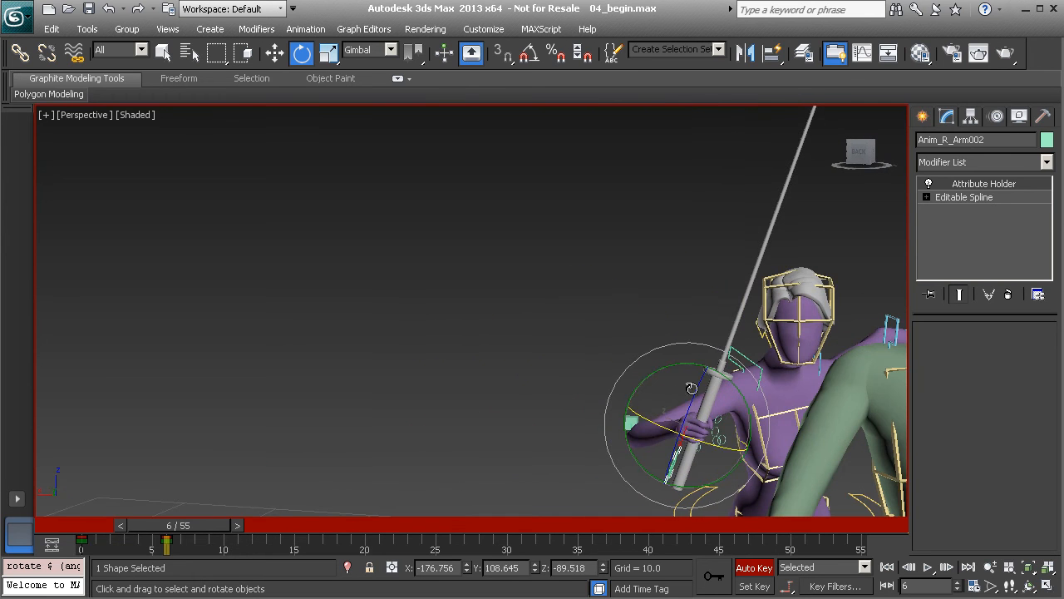
left_click_drag(668, 372, 663, 397)
left_click_drag(706, 428, 705, 415)
middle_click_drag(705, 415, 759, 397, "alt")
left_click_drag(759, 397, 755, 433)
middle_click_drag(756, 432, 724, 374, "alt")
- Move the villainess's right arm control forward and down to about Y -9.4, Z 16.5
key("w")
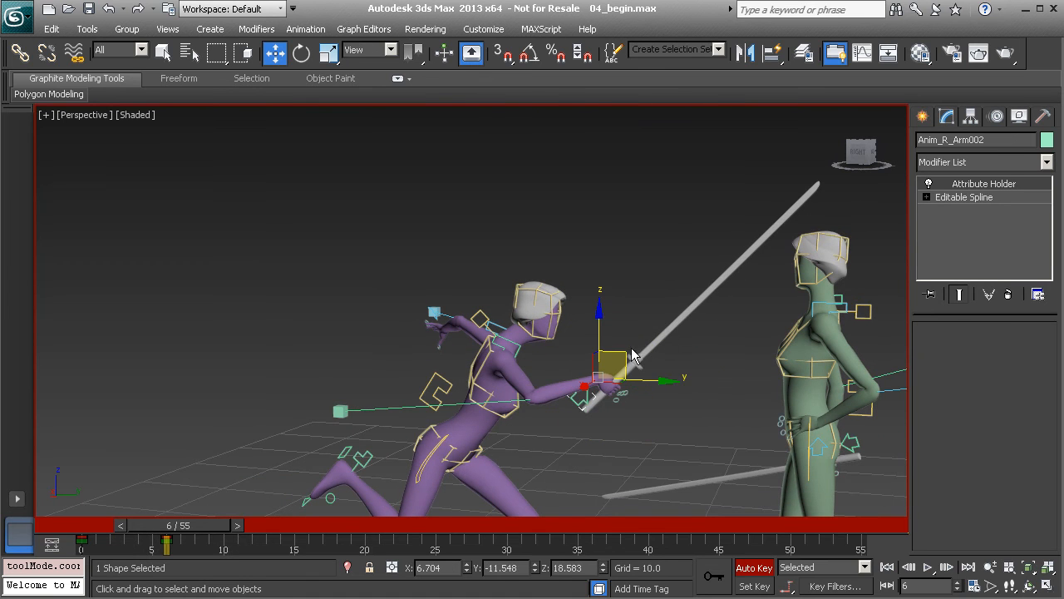
left_click_drag(623, 352, 660, 390)
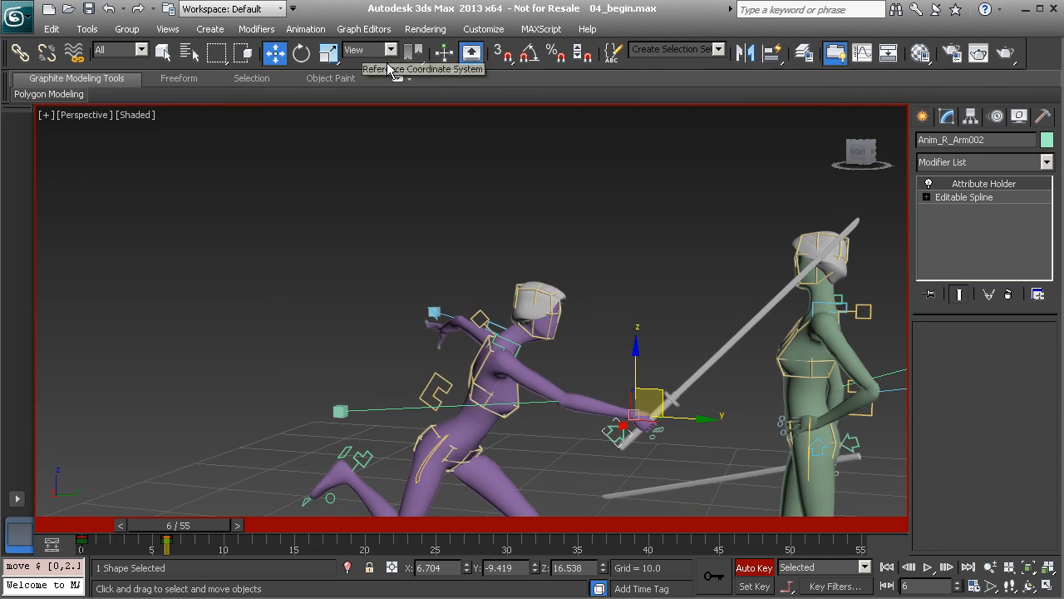
middle_click_drag(587, 313, 557, 316, "alt")
key("e")
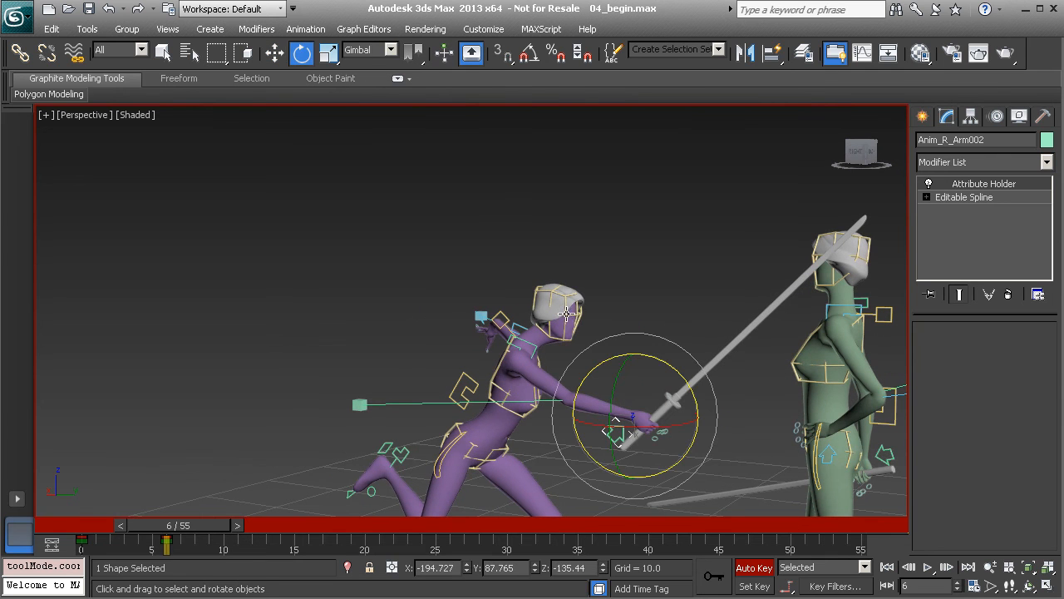
key("w")
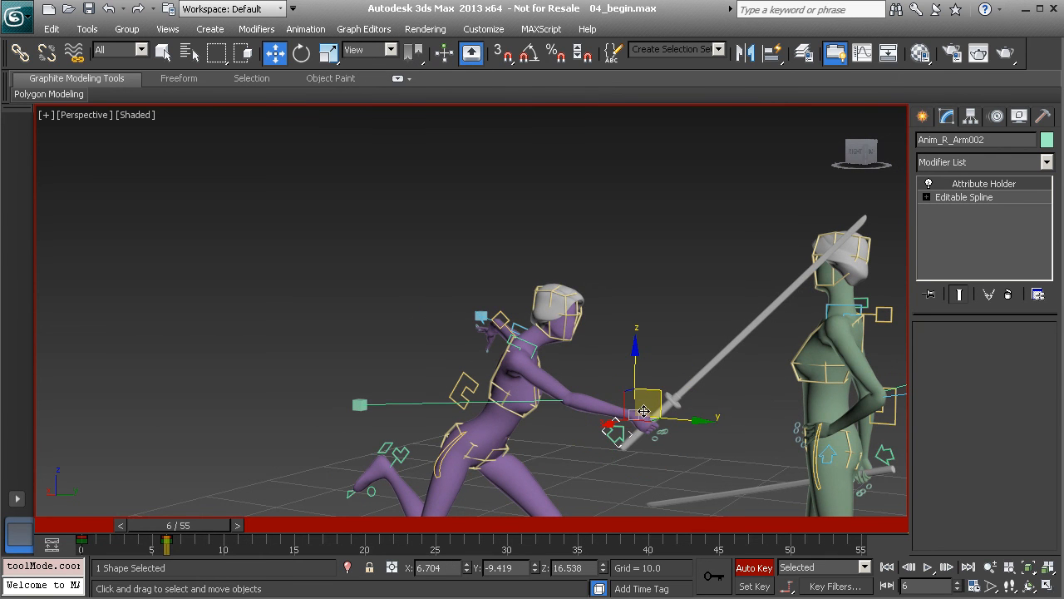
- Set the reference coordinate system for moving the right arm control to Local
left_click(375, 51)
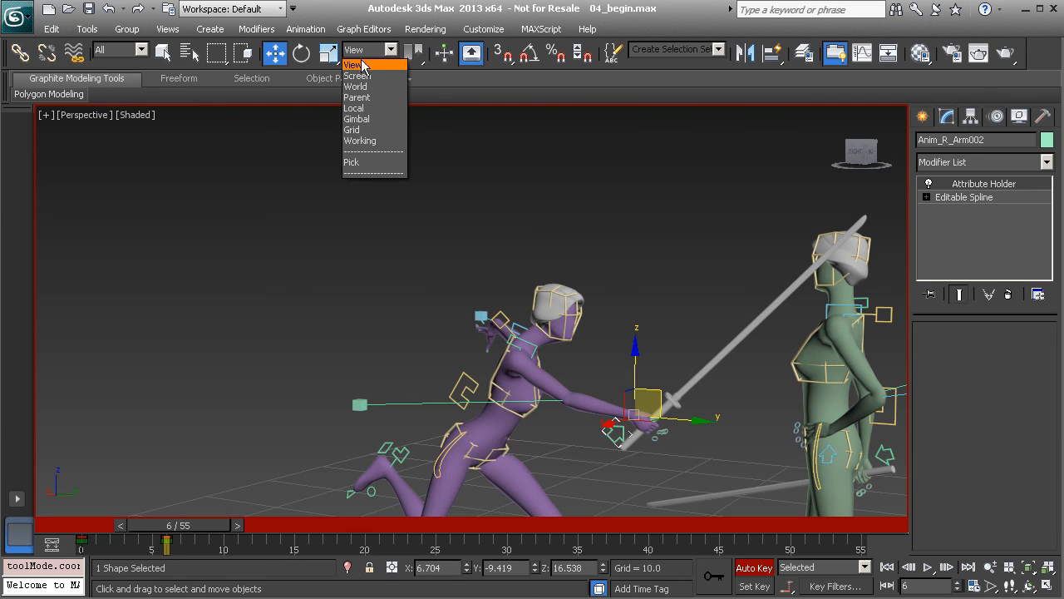
left_click(369, 109)
middle_click_drag(503, 280, 574, 335, "alt")
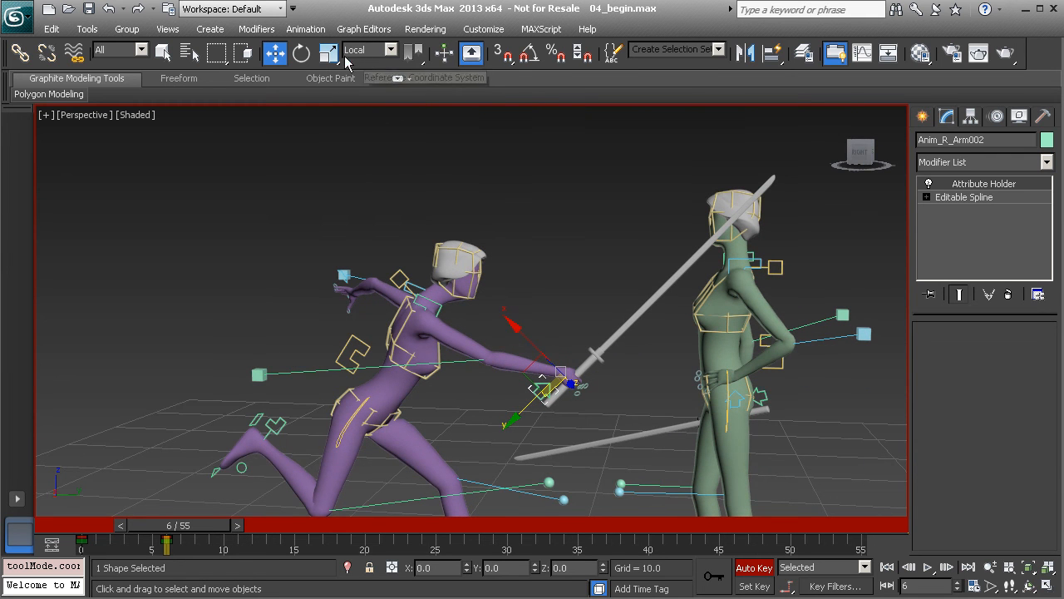
middle_click_drag(585, 364, 580, 369)
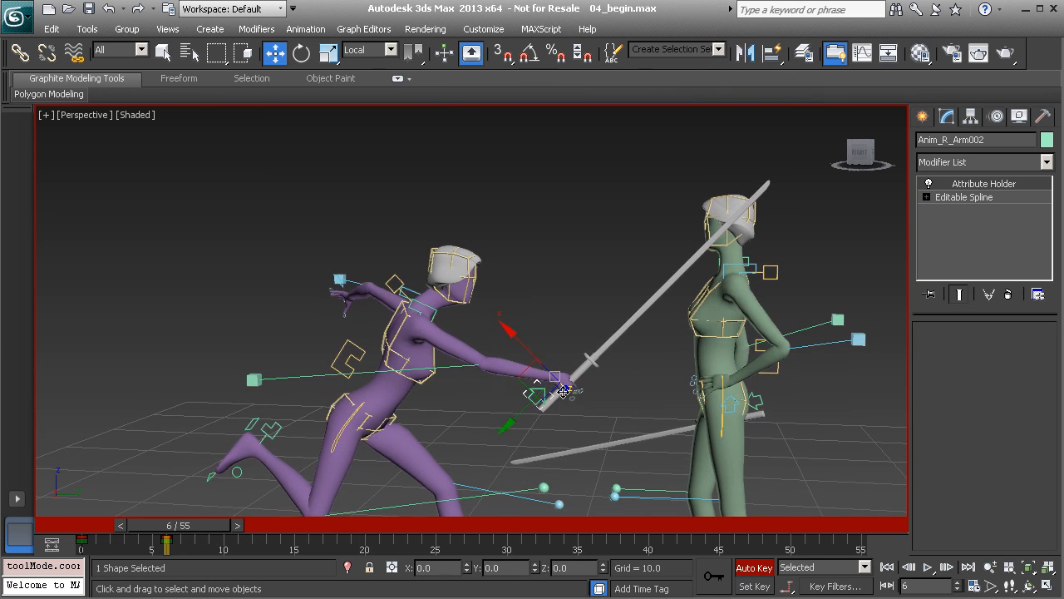
- Rotate the villainess's right arm control to about Z -164.1 to flatten the sword's angle, and lower the control slightly in local space
key("e")
left_click_drag(596, 333, 604, 398)
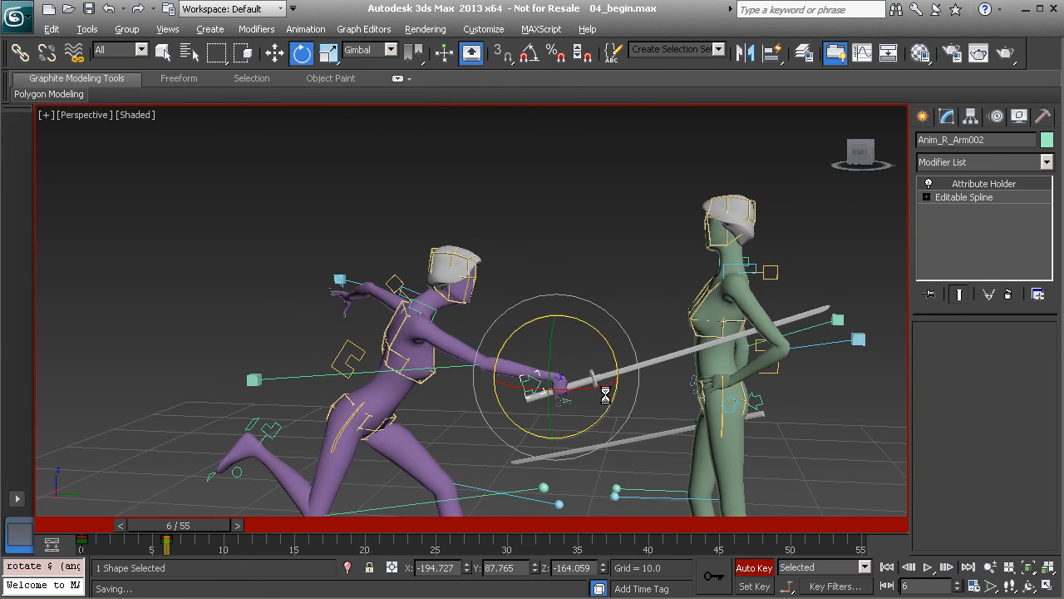
middle_click_drag(616, 387, 597, 393, "alt")
key("w")
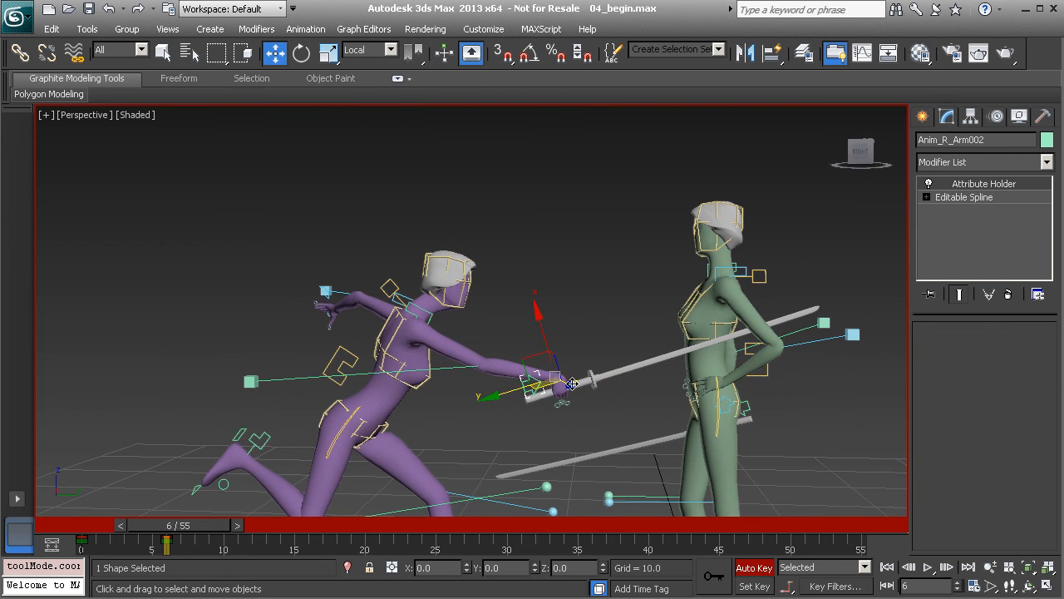
left_click_drag(526, 360, 516, 387)
middle_click_drag(516, 387, 655, 391, "alt")
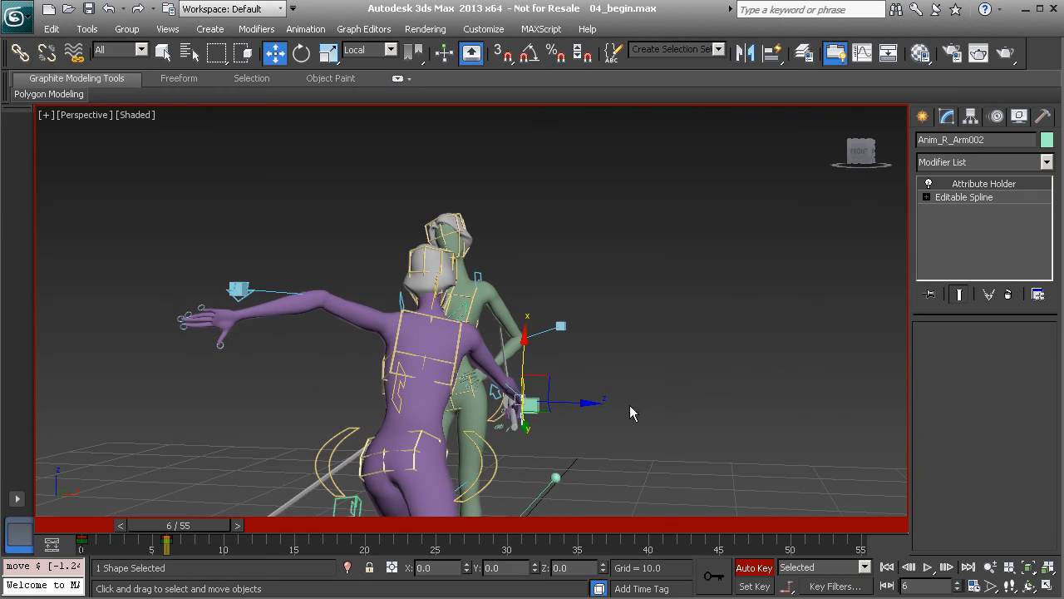
- Rotate the villainess's right arm control to about X -182.8 to adjust the sword's sideways direction
key("e")
left_click_drag(547, 406, 552, 407)
middle_click_drag(590, 420, 530, 263, "alt")
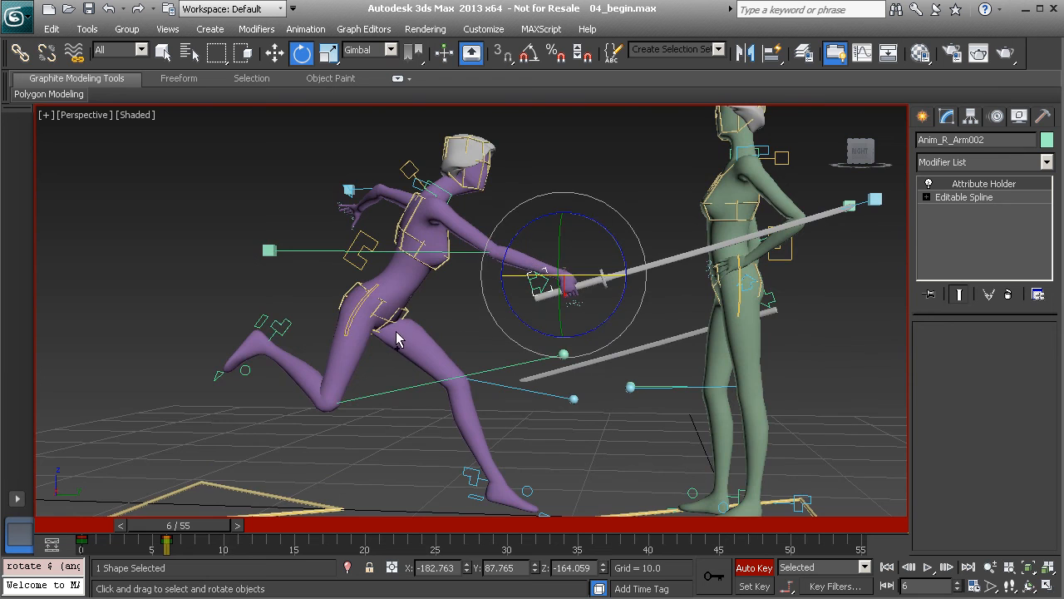
- Advance the animation to frame 7 and clear the selection
scroll(396, 340, "down", 3)
middle_click_drag(390, 358, 394, 378)
mouse_move(198, 523)
left_mouse_down()
mouse_move(129, 520)
mouse_move(245, 540)
mouse_move(129, 521)
mouse_move(206, 526)
left_mouse_up()
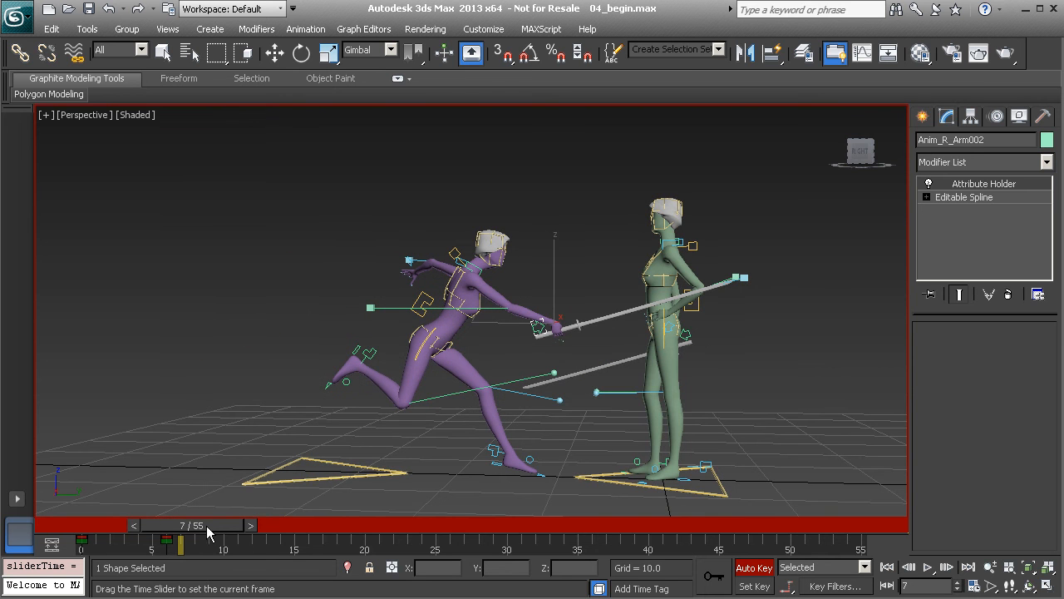
key("e")
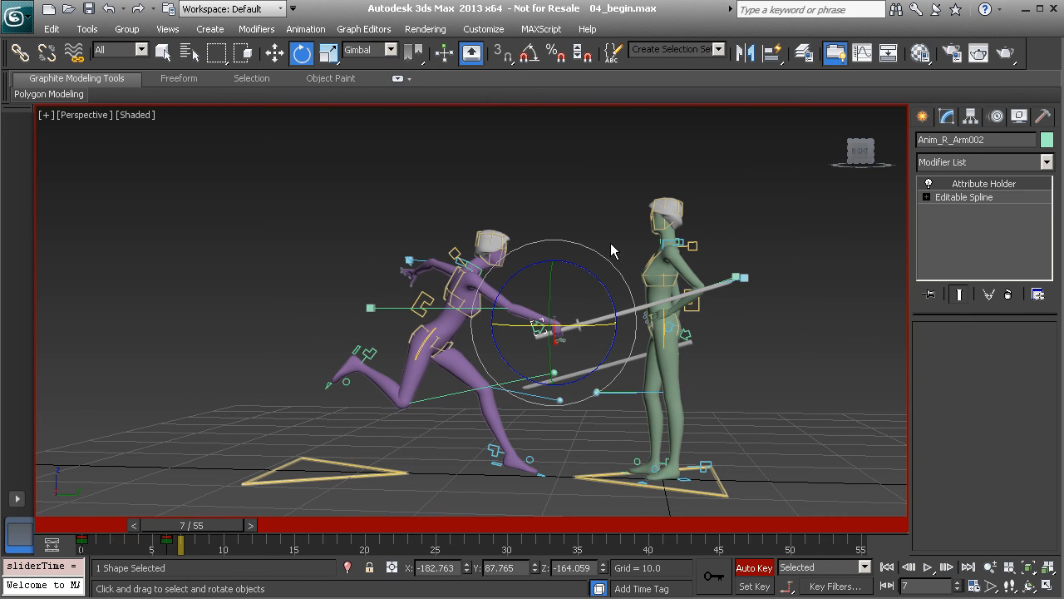
left_click(563, 211)
middle_click_drag(562, 211, 510, 331, "alt")
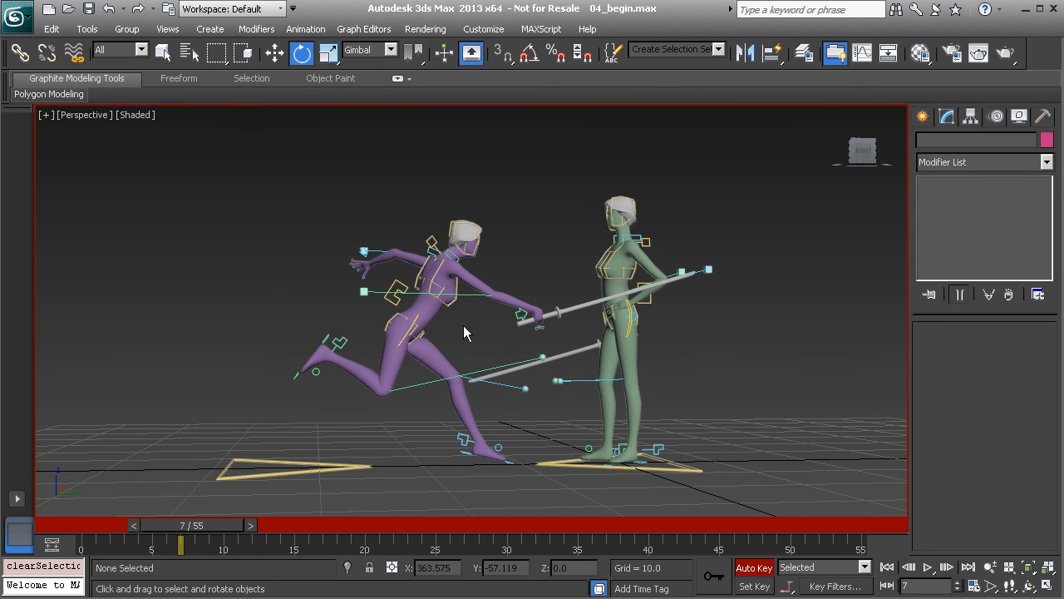